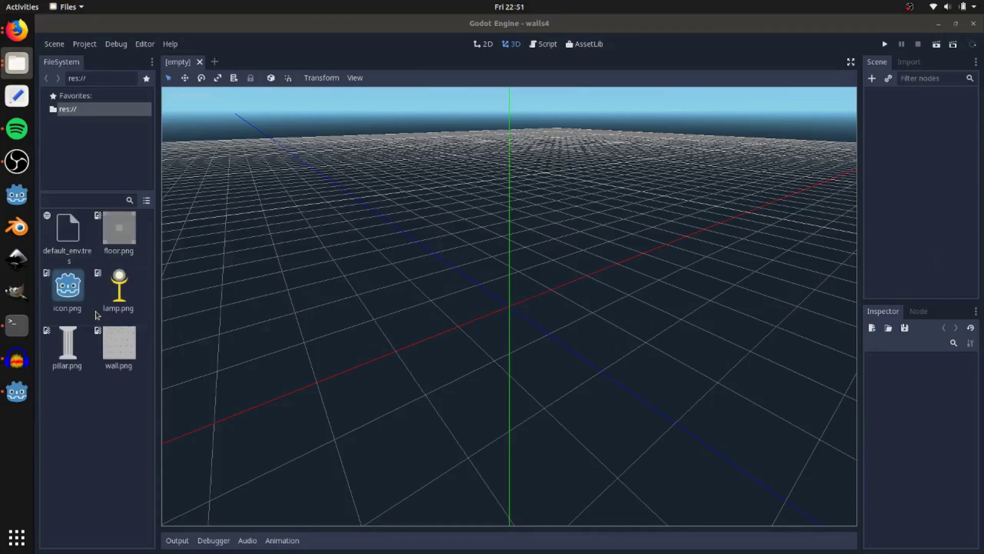
Step: Create a Spatial node as the scene root and rename it Tiles
click(872, 78)
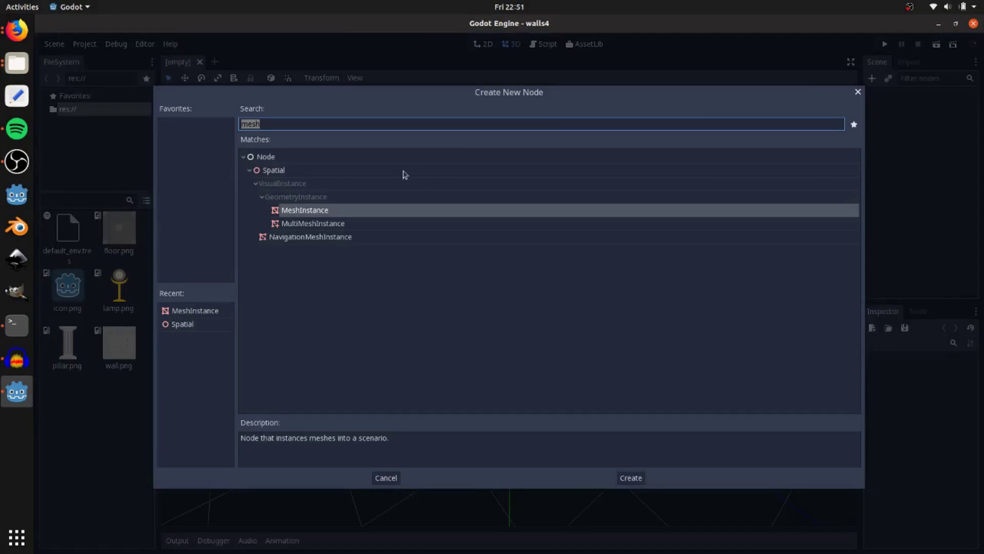
click(330, 171)
double_click(330, 171)
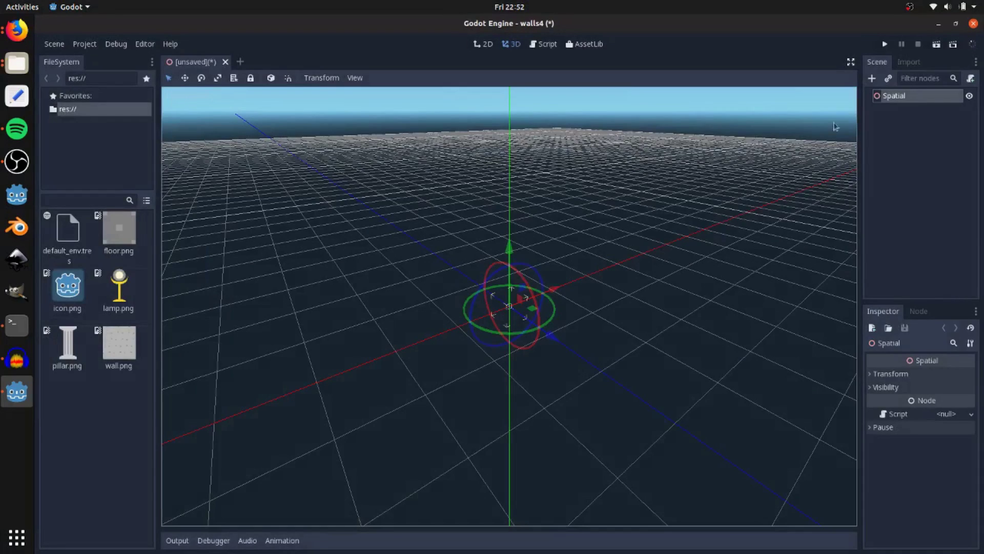
double_click(895, 96)
text(Tiles)
key(Return)
Step: Add a MeshInstance child with a new CubeMesh under Tiles and create a convex static body for it
key(ctrl+a)
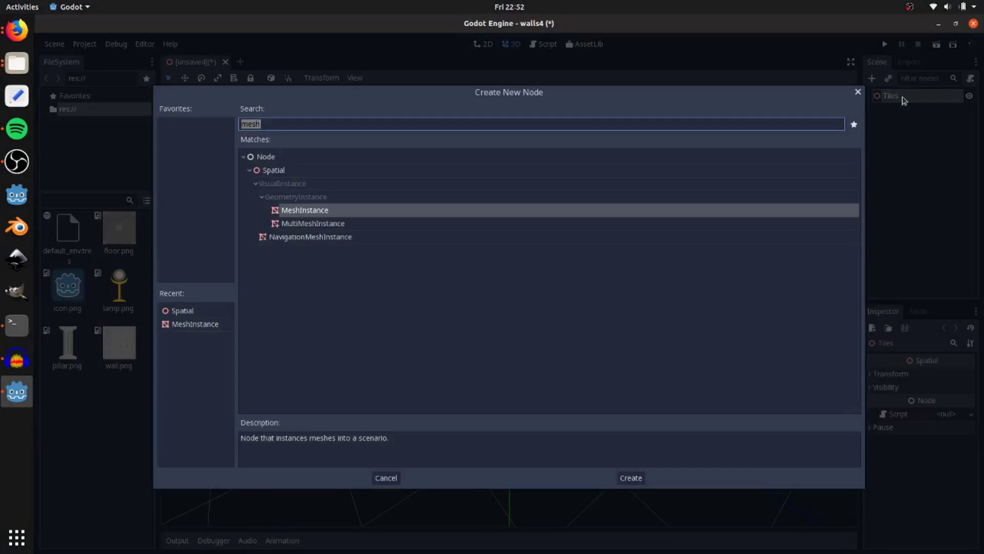
key(Return)
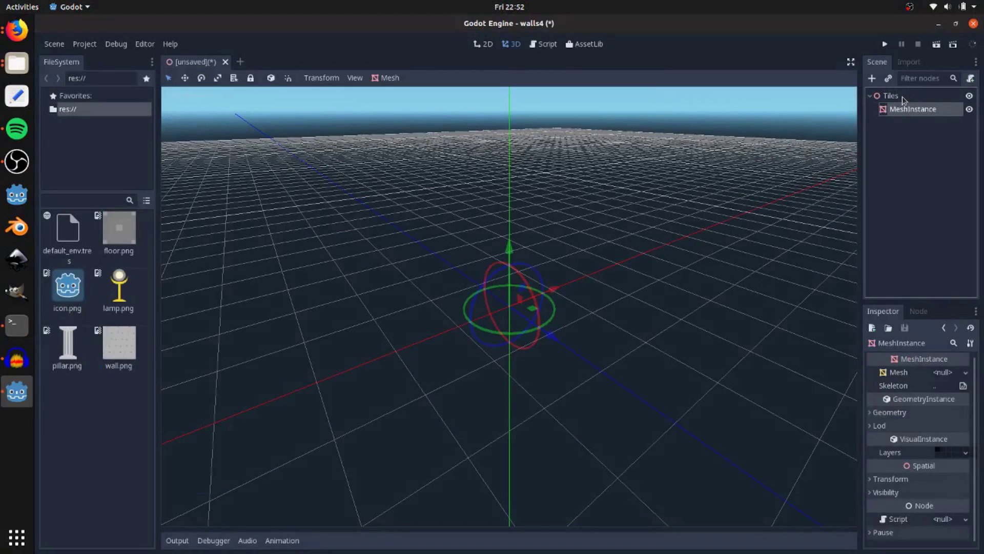
click(945, 378)
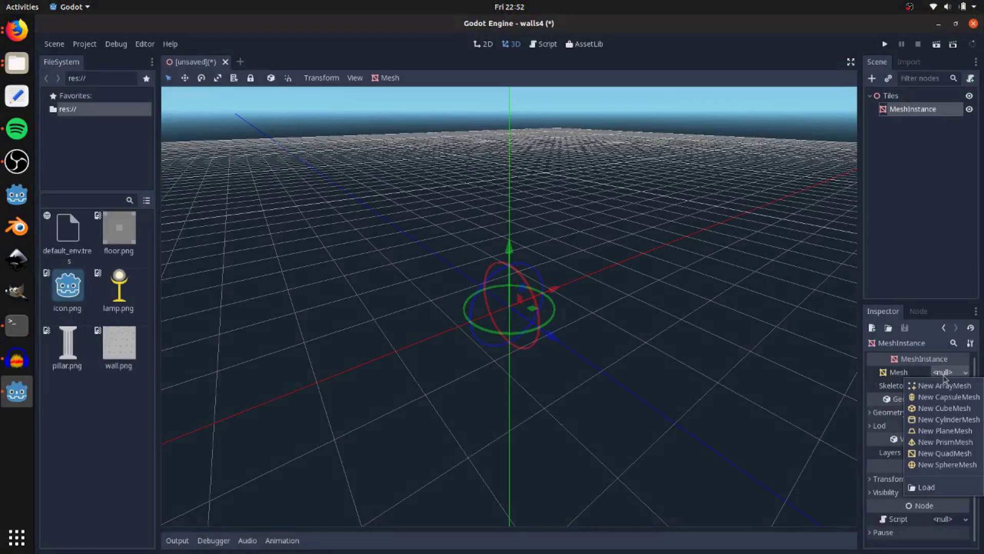
click(938, 413)
click(387, 78)
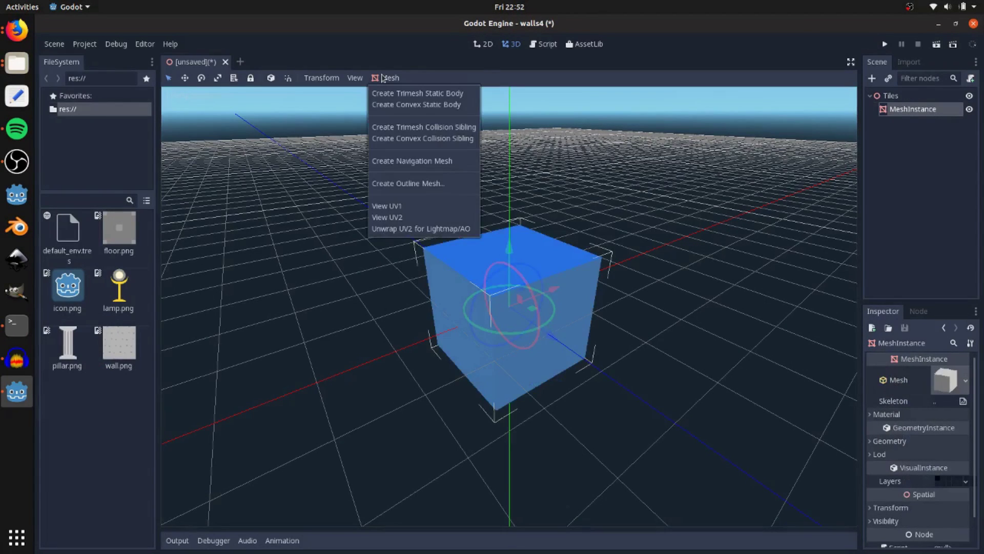
click(416, 104)
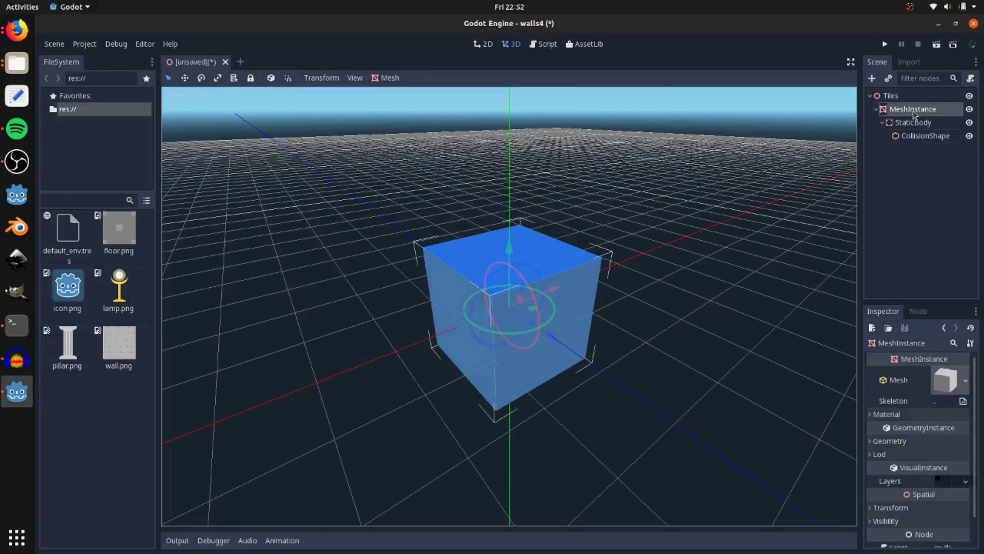
Step: Give the CubeMesh a new SpatialMaterial and use wall.png as its albedo texture
click(892, 415)
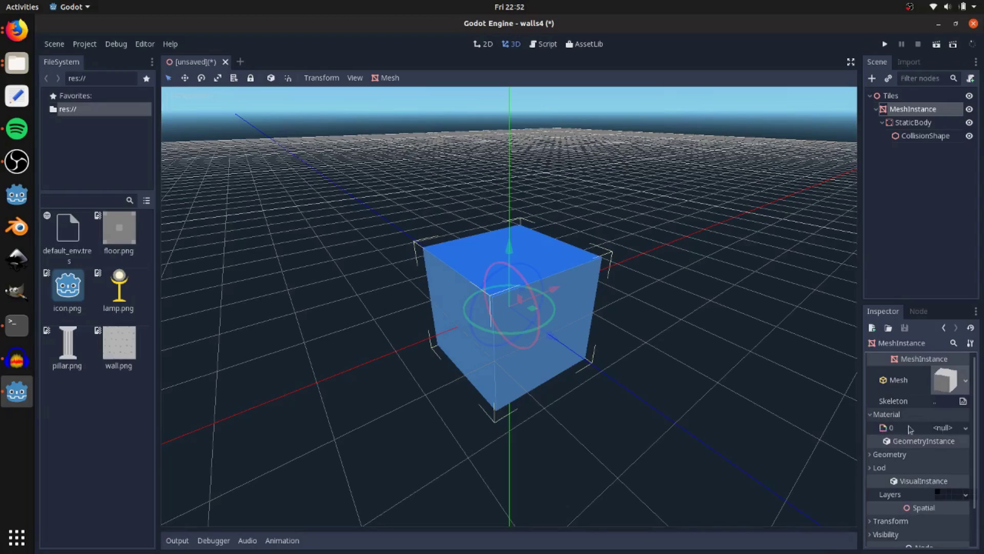
click(946, 382)
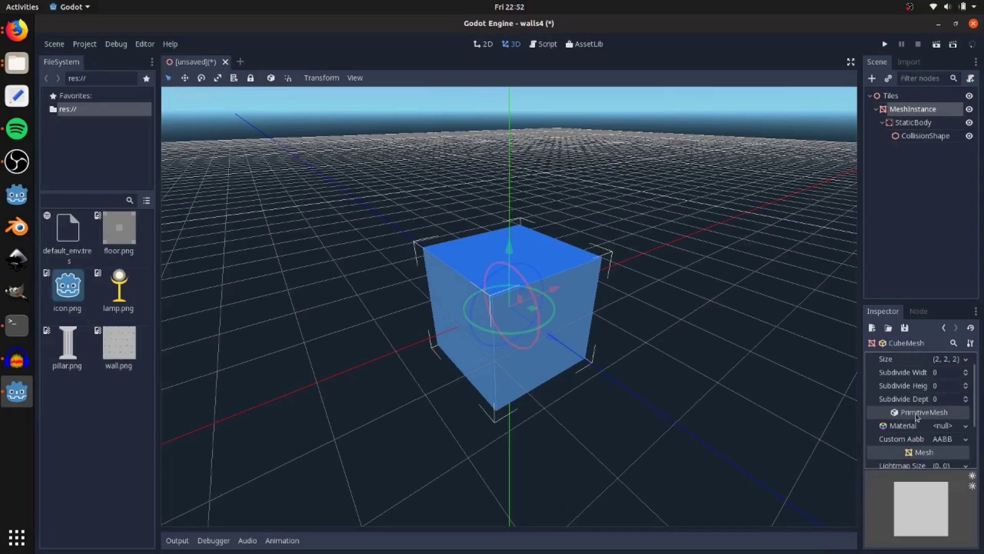
click(947, 430)
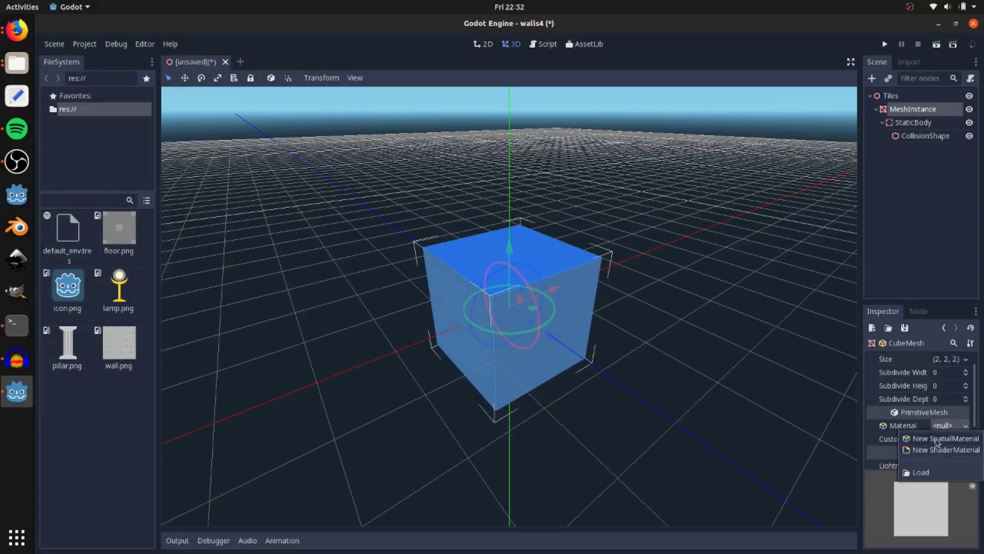
click(937, 439)
click(946, 436)
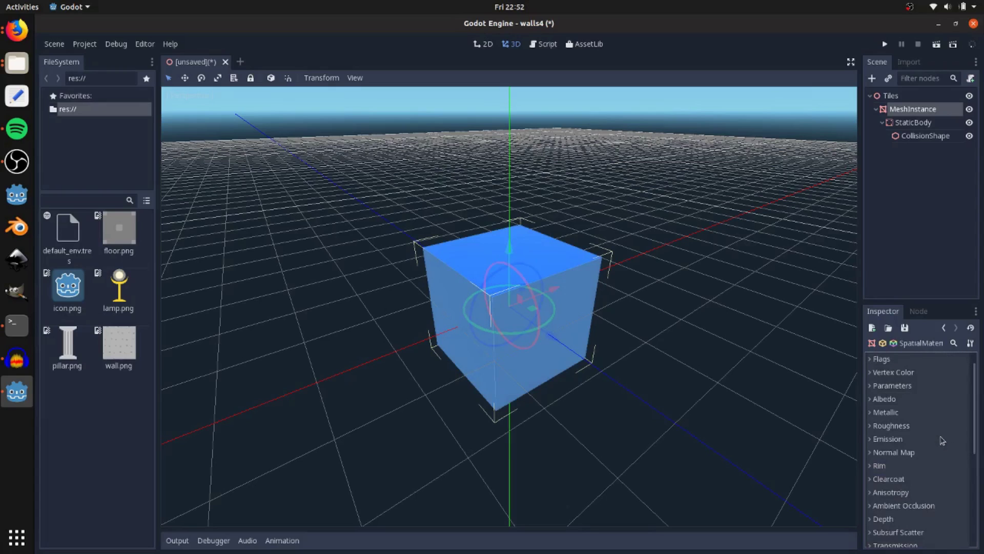
click(895, 415)
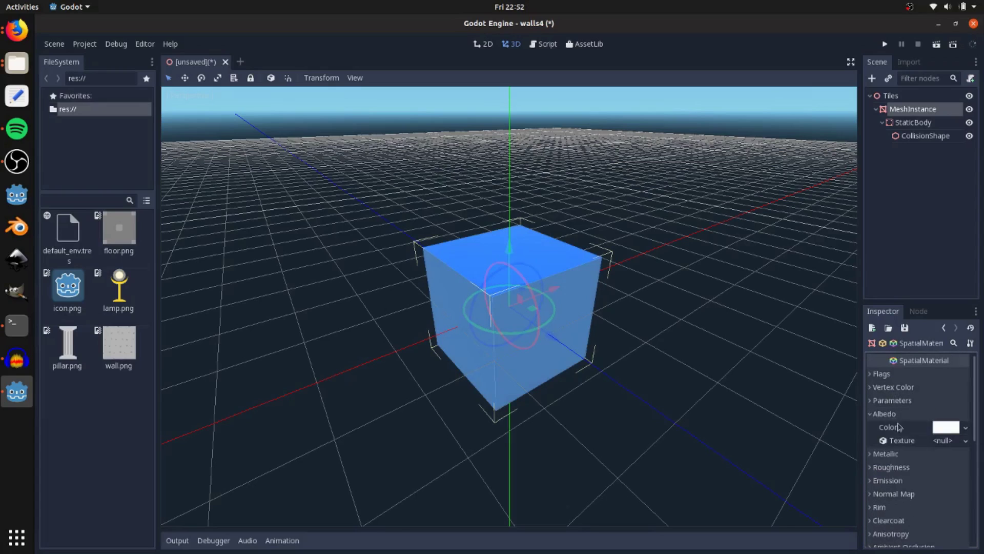
drag(113, 354, 937, 444)
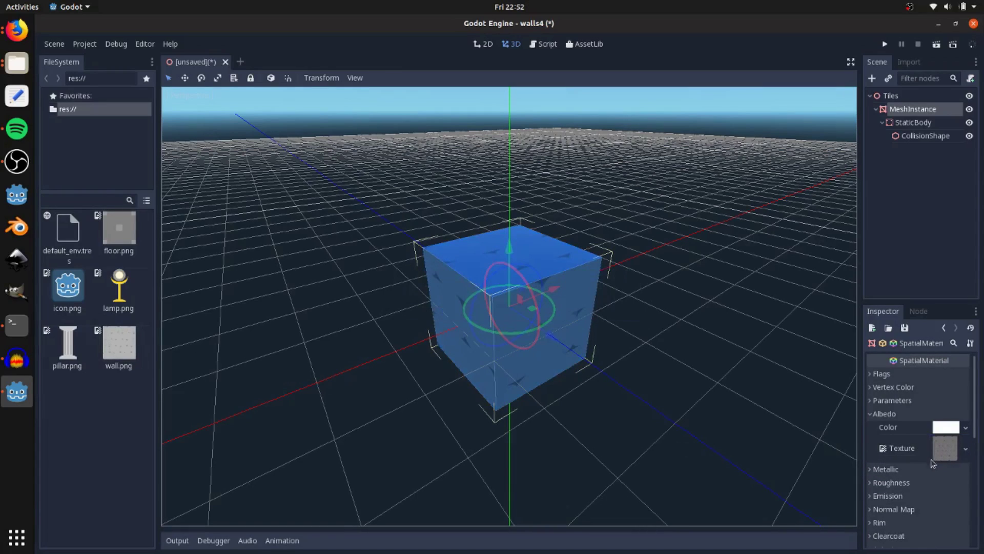
click(907, 414)
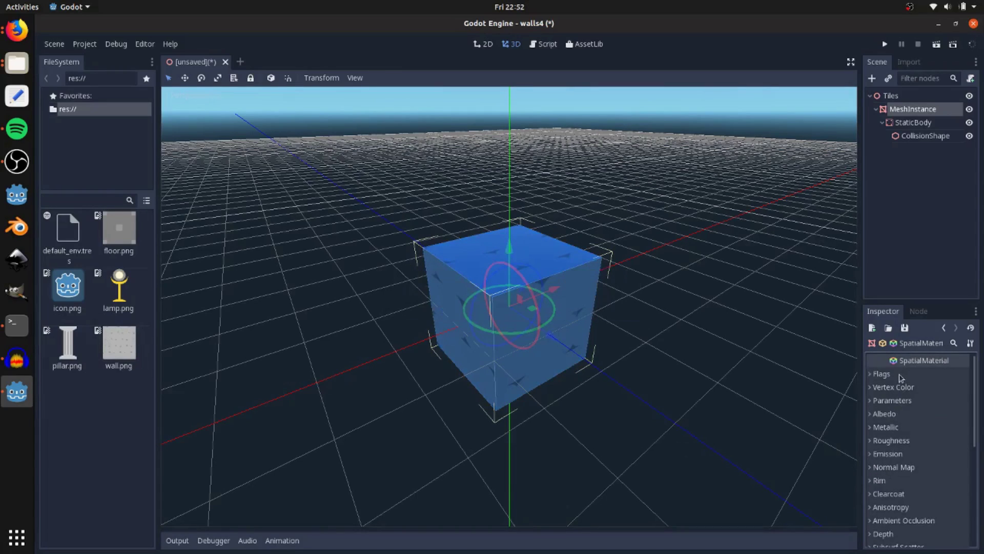
Step: Try the Unshaded flag on the cube's material and switch it back off
click(901, 378)
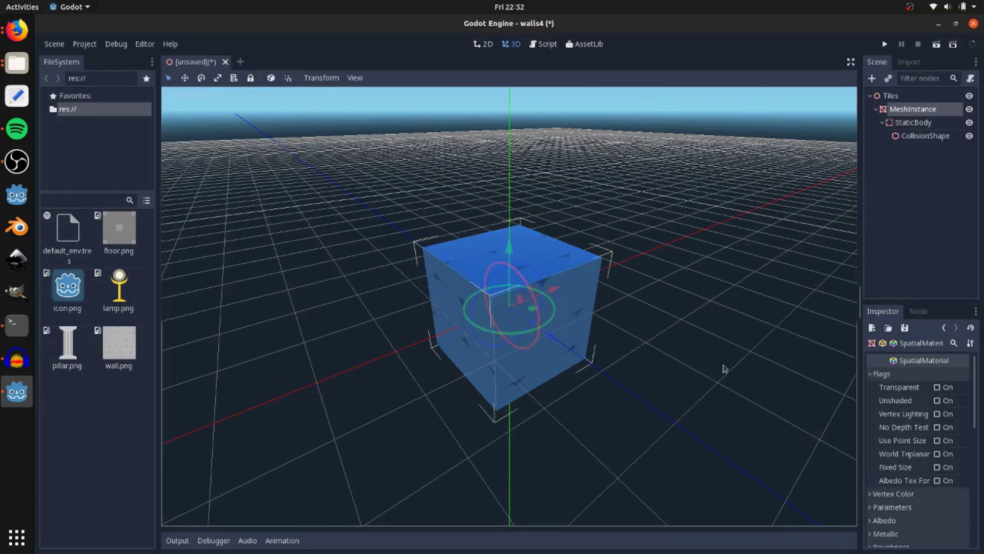
click(938, 401)
click(938, 401)
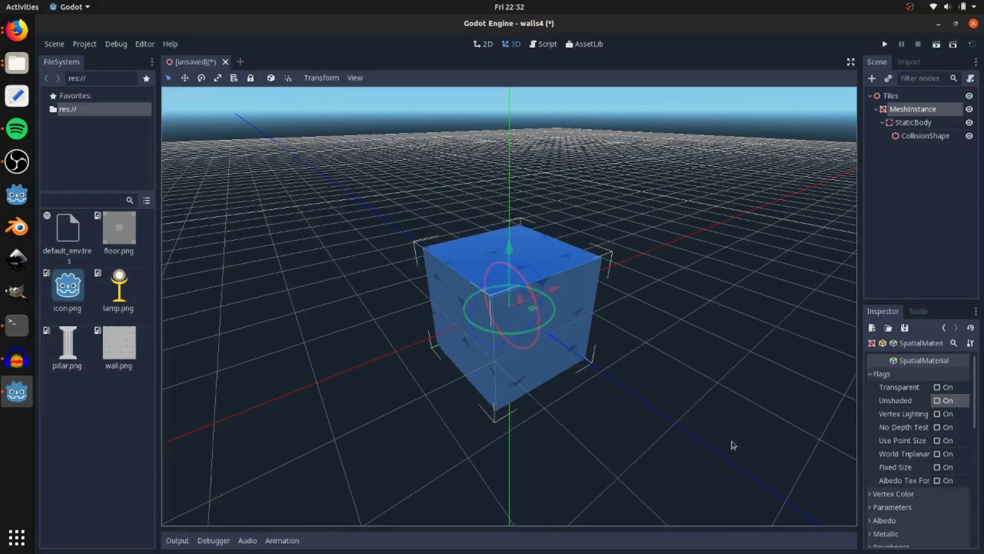
middle_drag(733, 456, 594, 398)
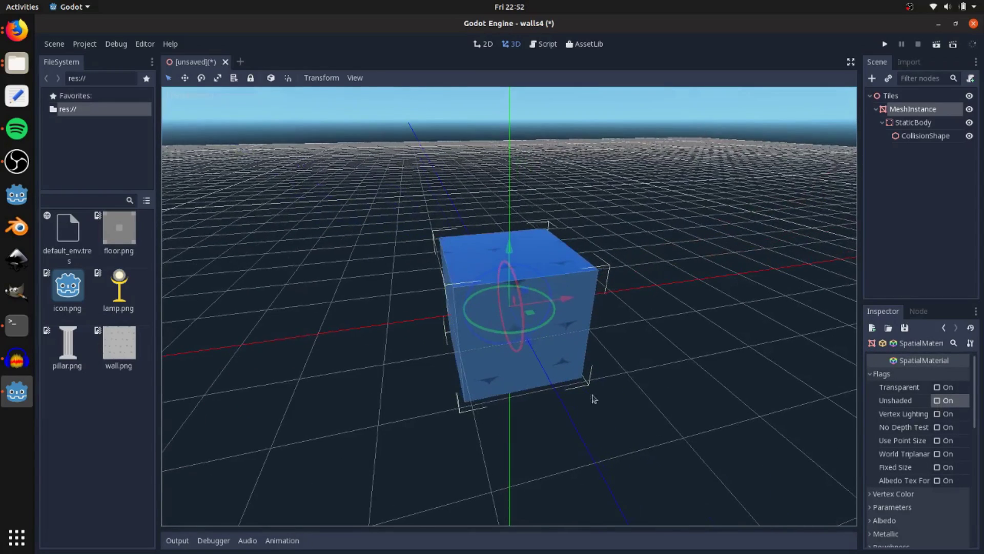
Step: Rename the cube's MeshInstance node to Walls
click(898, 107)
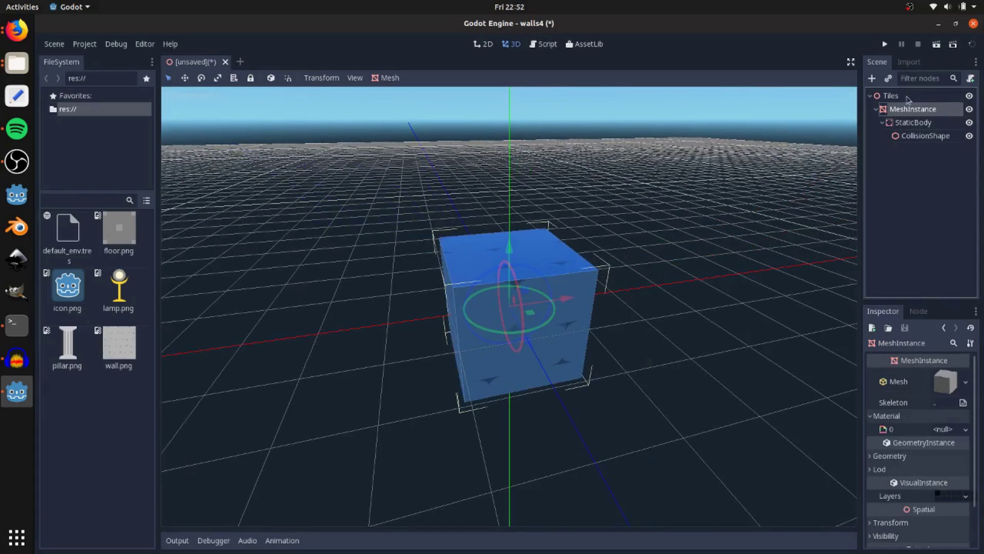
double_click(923, 113)
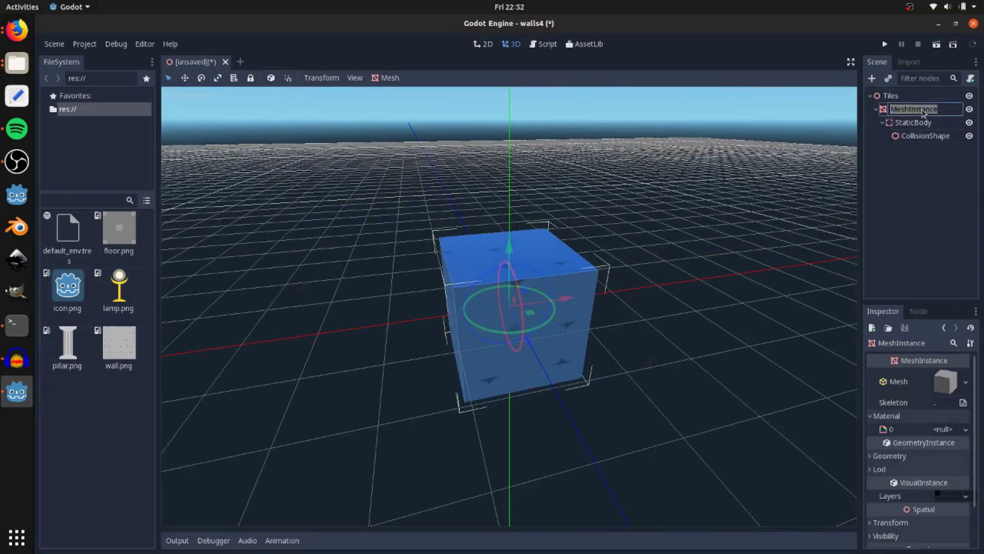
text(Walls)
key(Return)
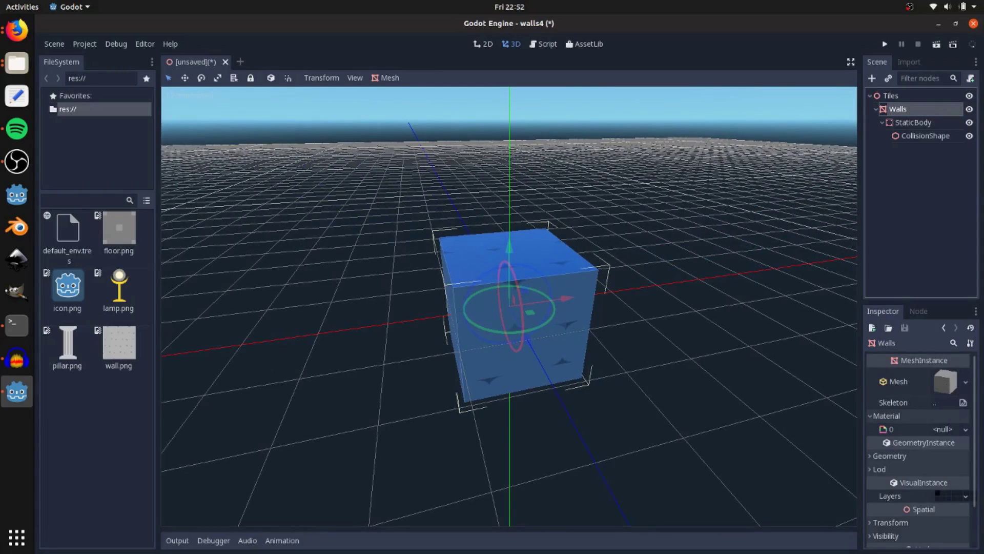
Step: Add a second MeshInstance as a child of the Tiles root and name it Floor
click(919, 99)
click(873, 79)
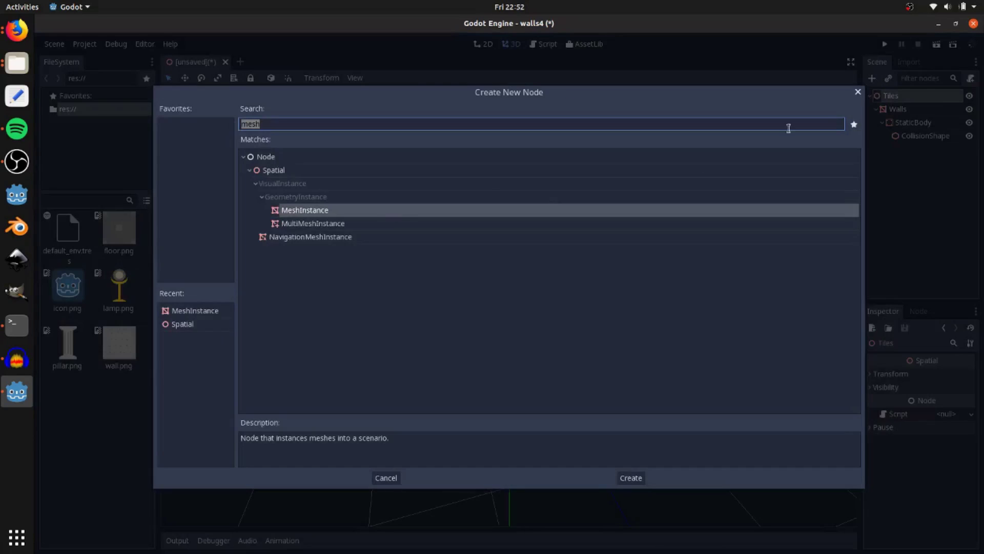
double_click(373, 214)
double_click(896, 150)
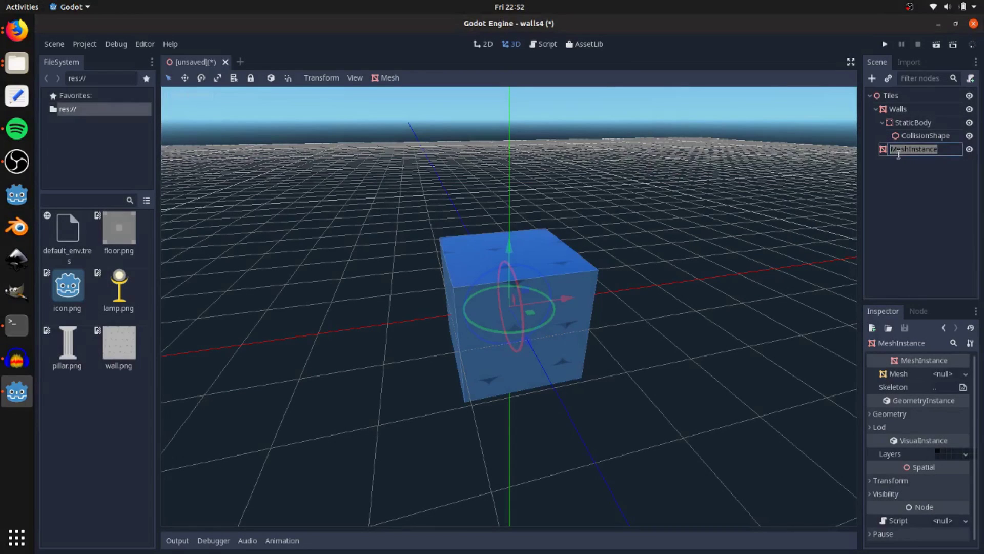
text(Floor)
key(Return)
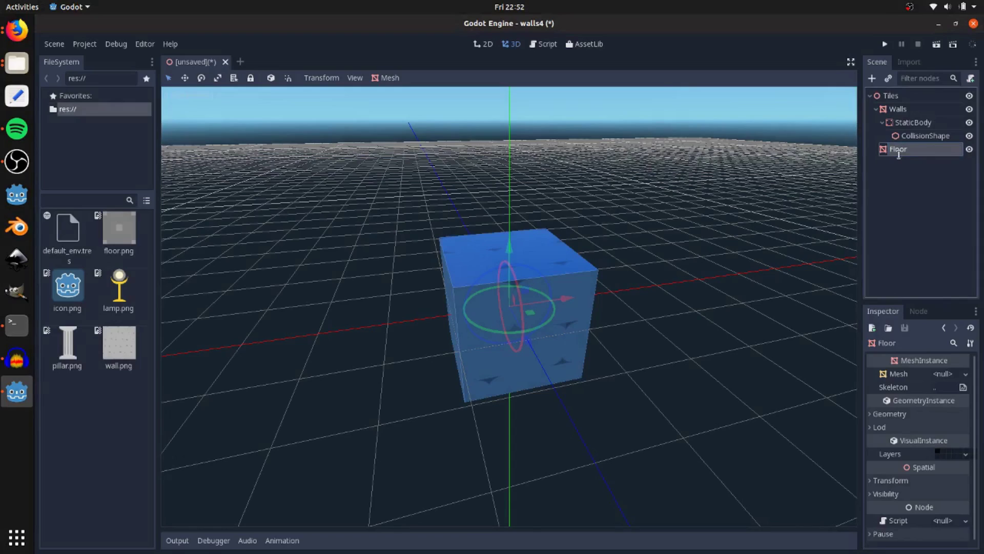
Step: Assign a new PlaneMesh to the Floor node and move it along the X axis to sit beside the cube
click(942, 375)
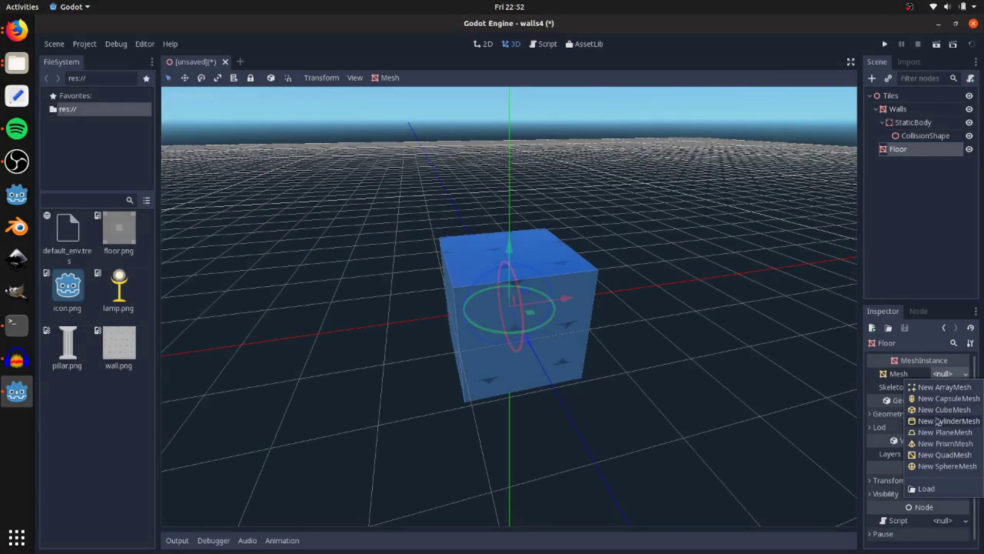
click(938, 434)
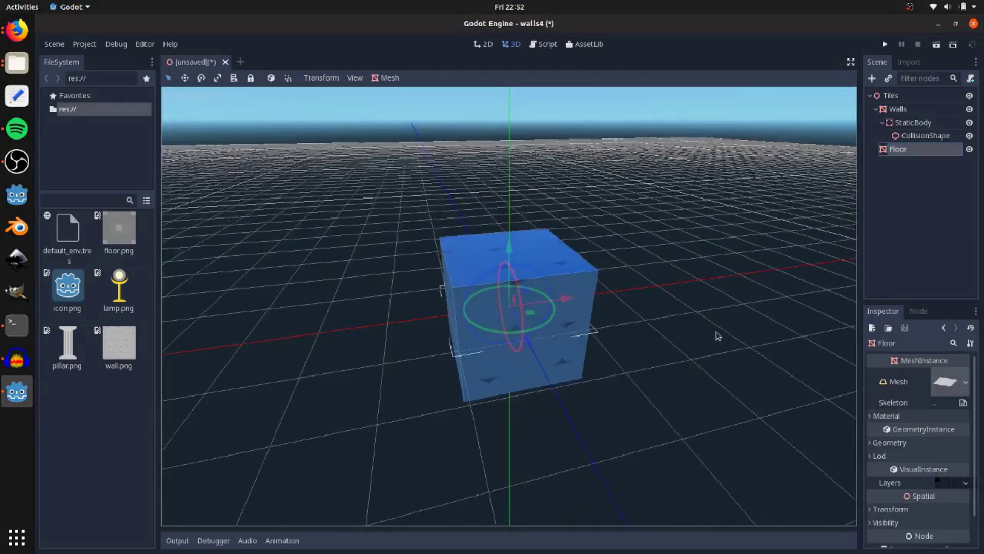
middle_drag(716, 334, 677, 346)
drag(531, 319, 634, 320)
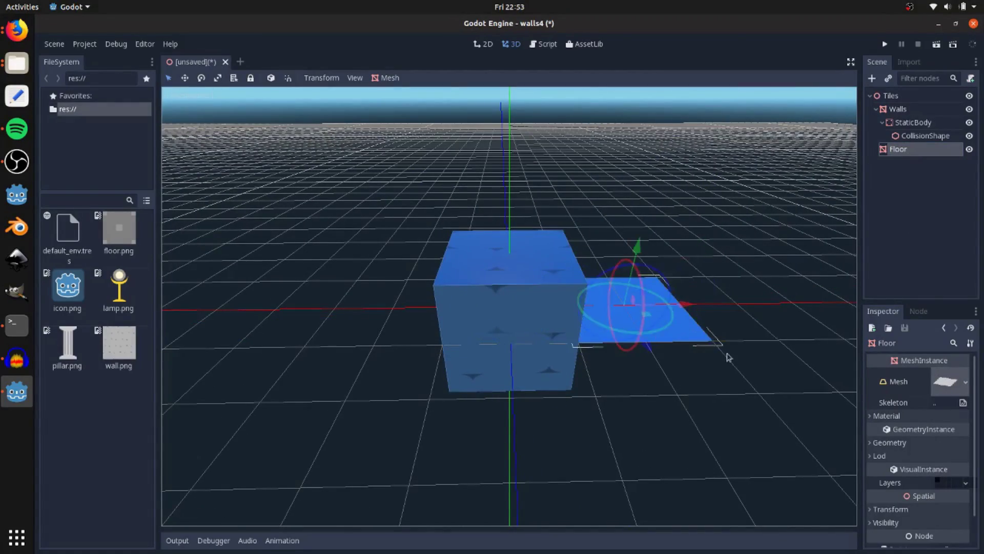
Step: Examine from several angles how the floor plane lines up with the wall cube
middle_drag(633, 320, 564, 382)
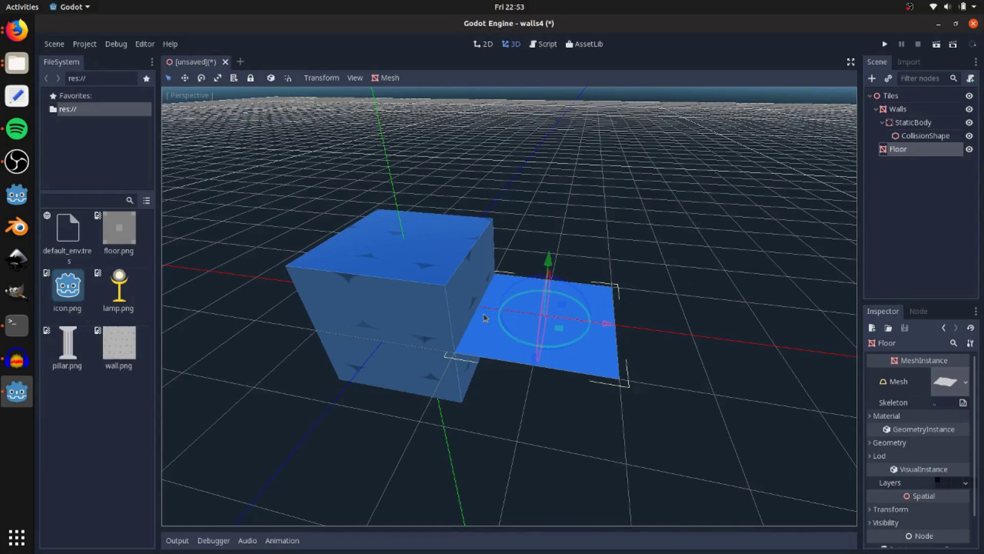
scroll(505, 352, down, 5)
mouse_move(476, 319)
middle_down()
mouse_move(461, 293)
mouse_move(475, 302)
mouse_move(463, 310)
middle_up()
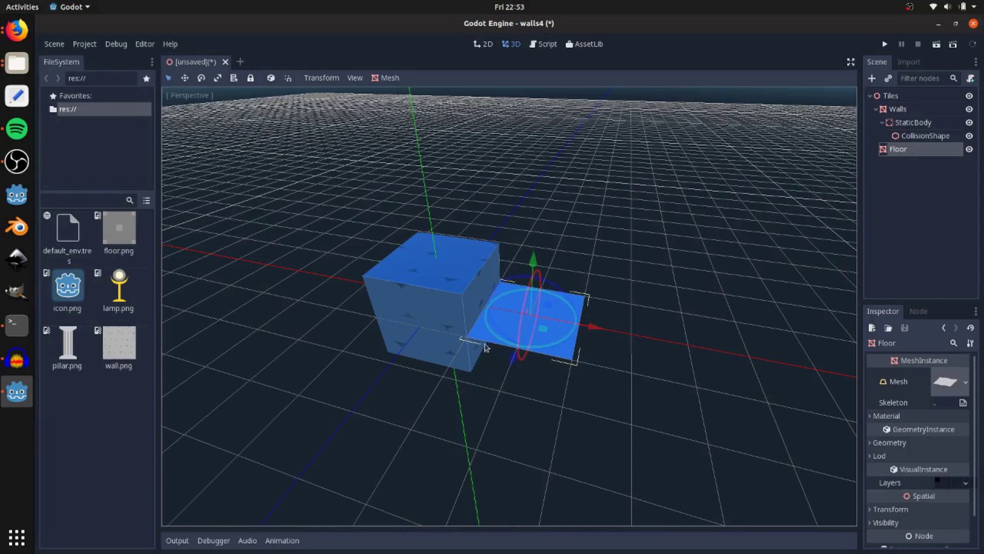
middle_drag(608, 358, 505, 335)
scroll(554, 363, down, 2)
scroll(536, 362, up, 6)
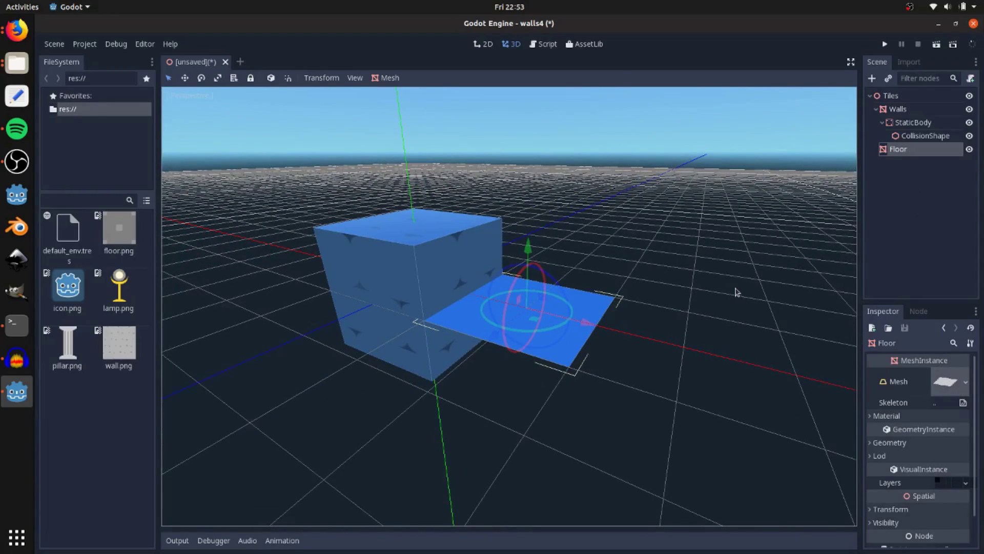
middle_drag(699, 325, 557, 366)
middle_drag(432, 285, 481, 330)
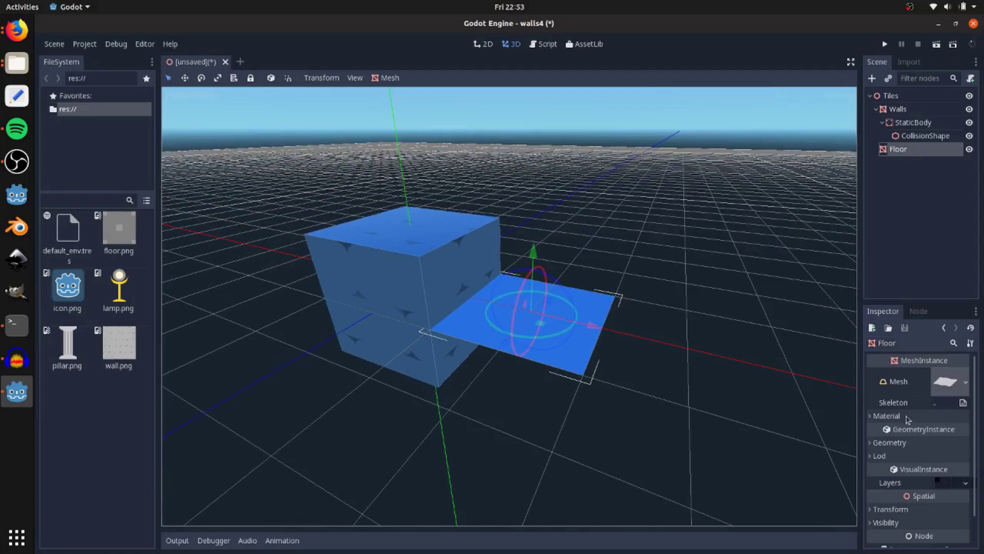
Step: Give the Floor's PlaneMesh a new SpatialMaterial with floor.png as its albedo texture, and reselect the Floor node
click(943, 383)
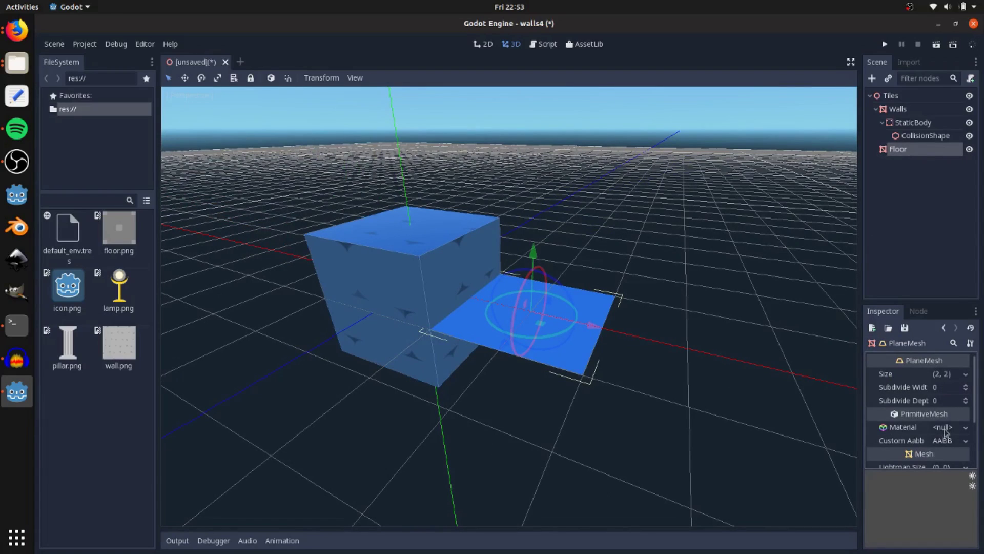
click(945, 428)
click(936, 442)
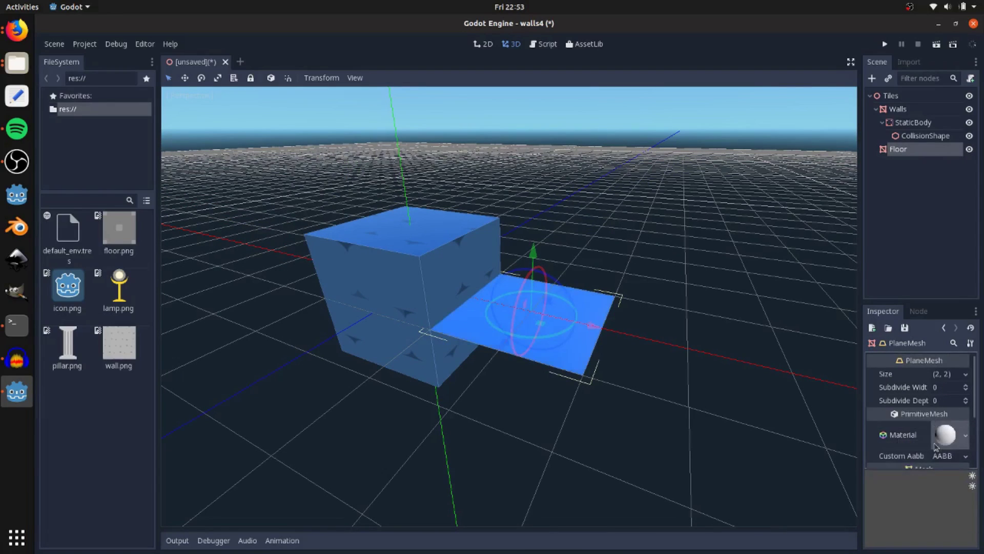
click(942, 437)
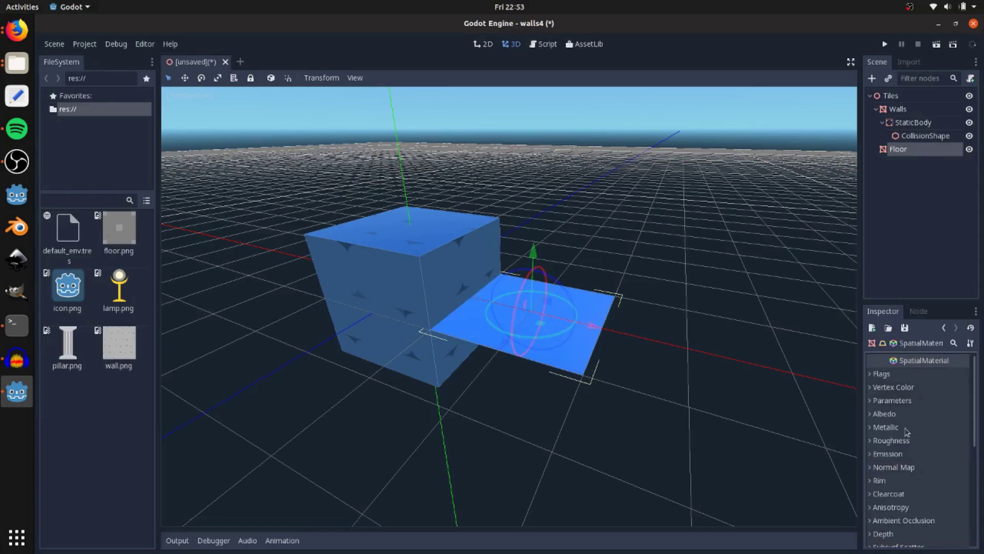
click(890, 414)
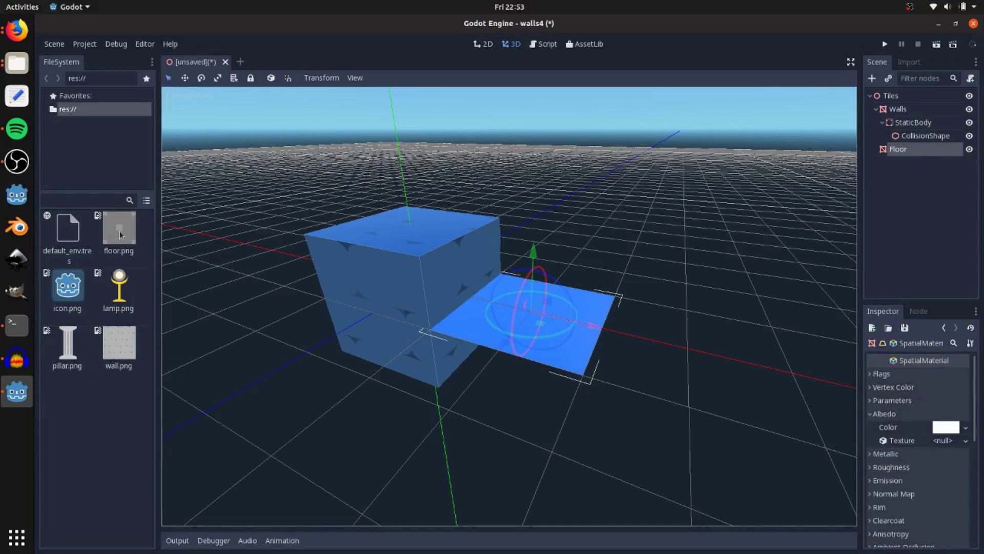
drag(120, 235, 943, 441)
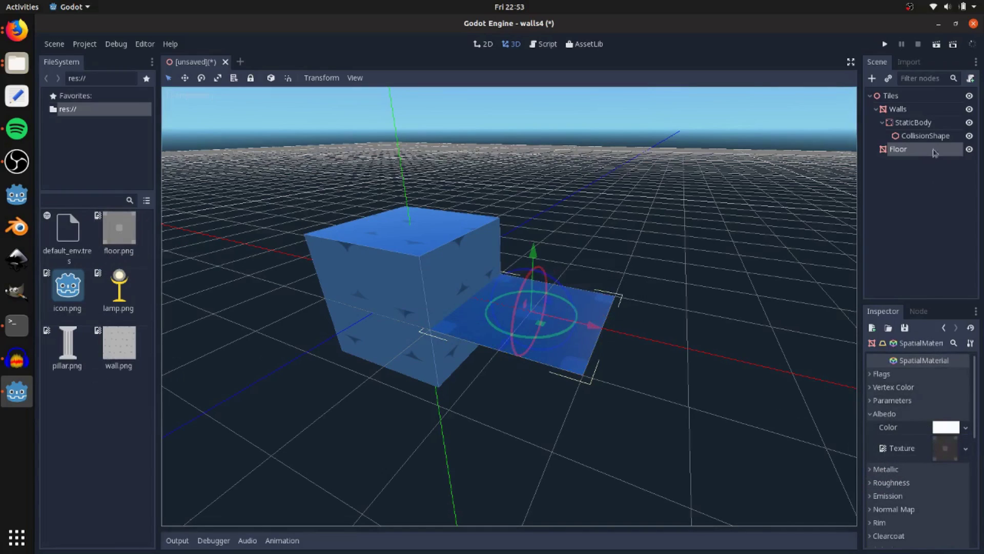
click(915, 150)
scroll(569, 359, down, 3)
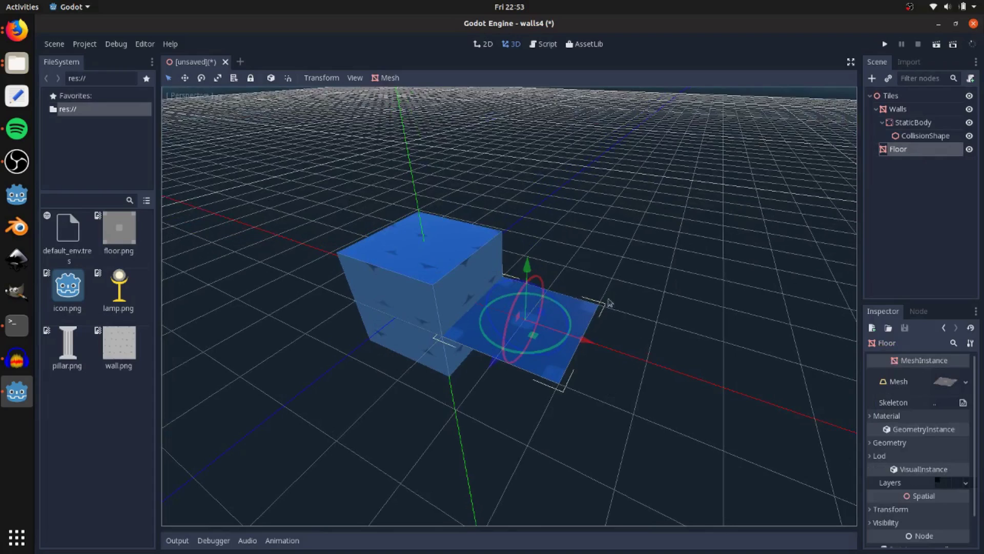
Step: Save the current scene as Tiles.tscn in the res:// folder
mouse_move(609, 303)
middle_down()
mouse_move(635, 345)
mouse_move(626, 308)
middle_up()
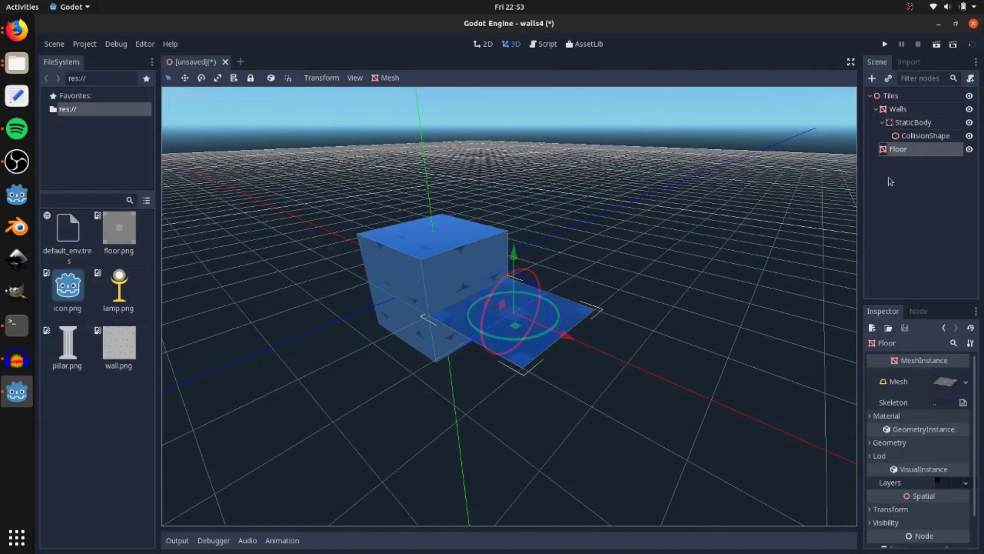
middle_drag(498, 293, 805, 226)
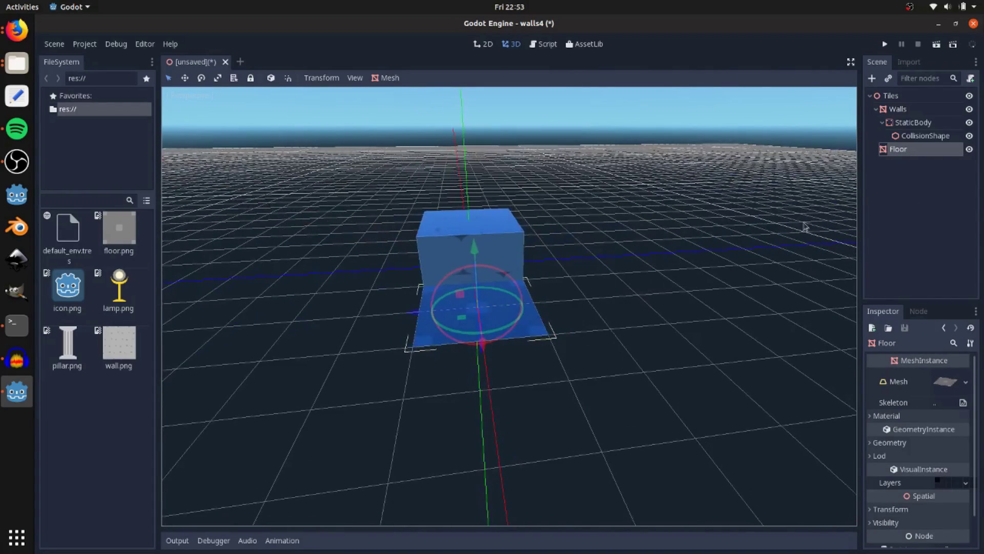
key(ctrl+s)
key(Return)
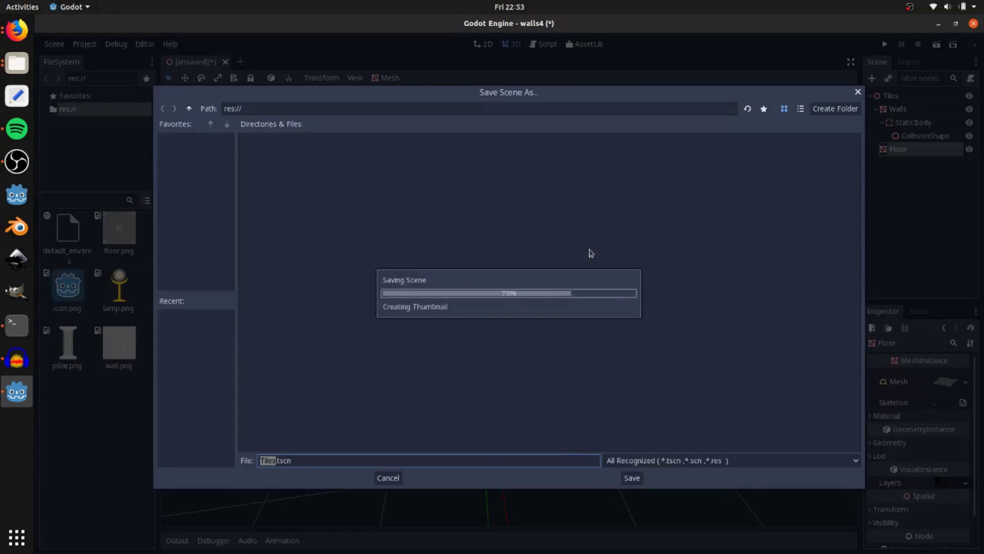
Step: Convert the Tiles scene to a mesh library and export it as tiles.meshlib in res://
click(54, 43)
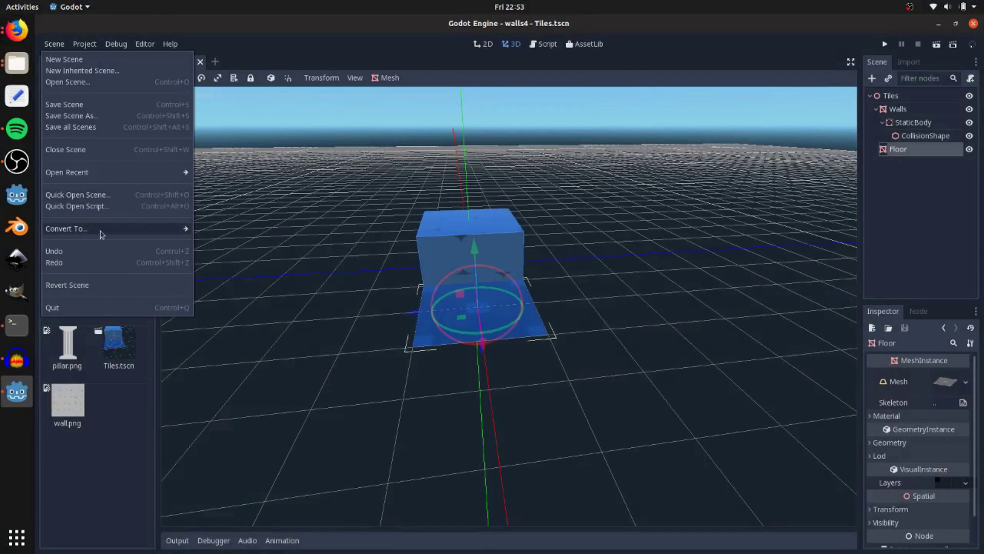
mouse_move(103, 231)
click(216, 230)
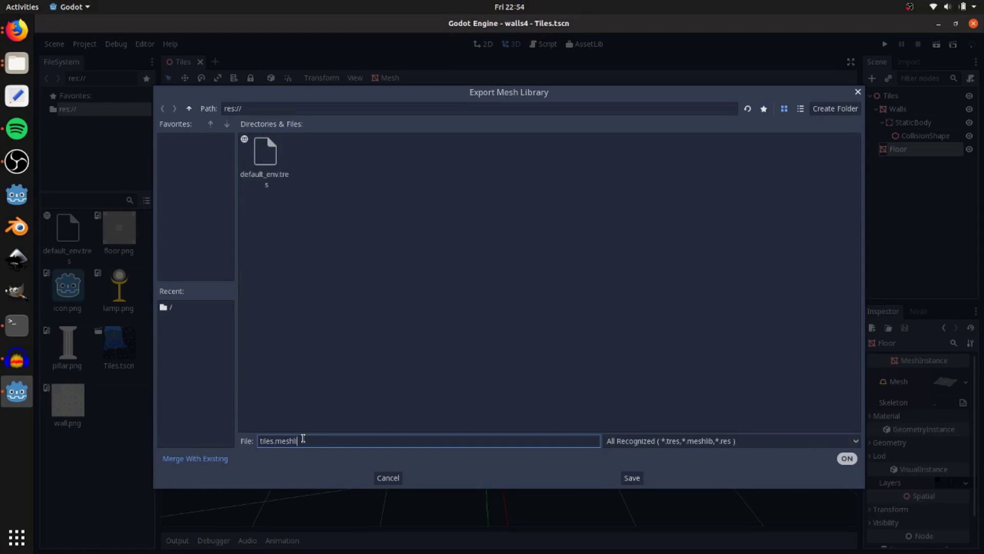
key(Return)
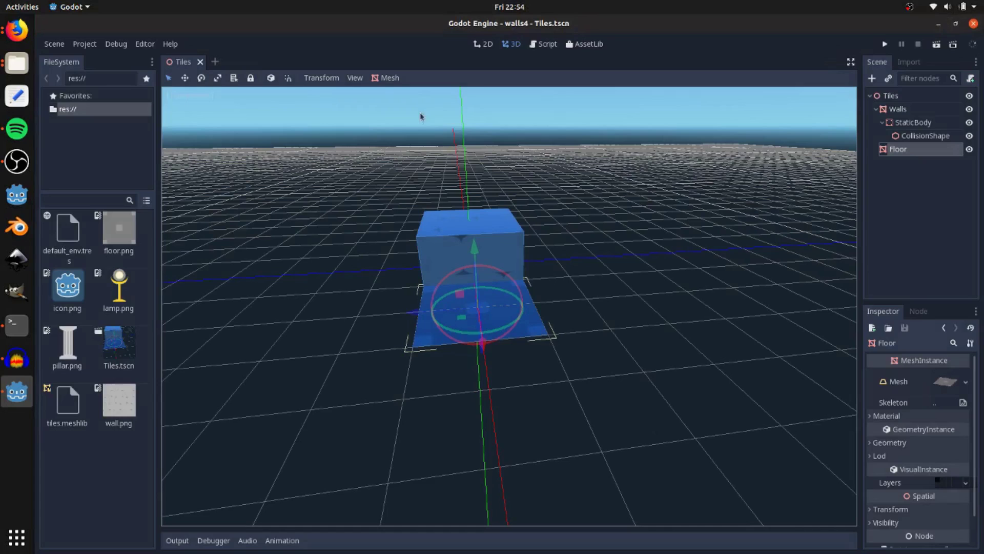
Step: Create a new empty scene and add a Sprite3D as its root node
click(215, 62)
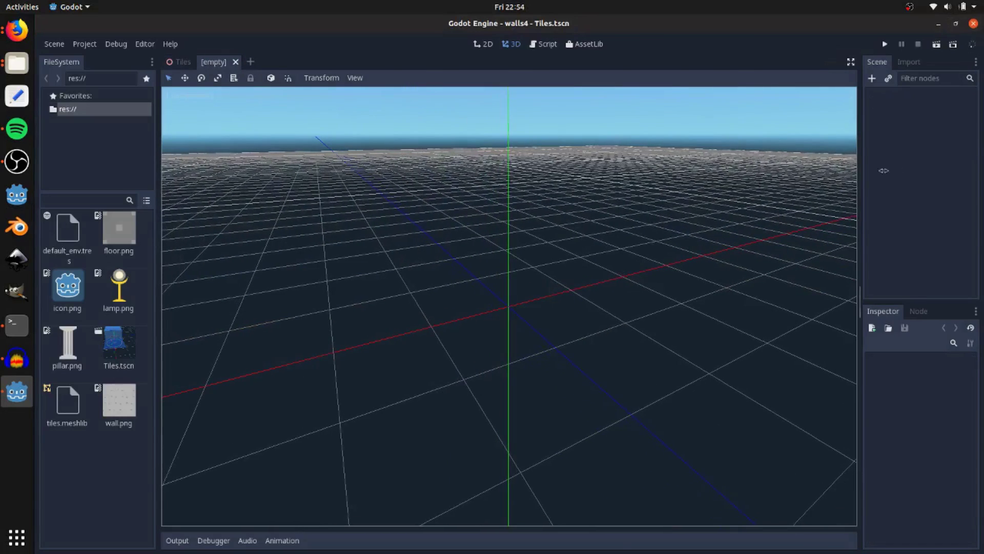
click(873, 153)
text(Spri)
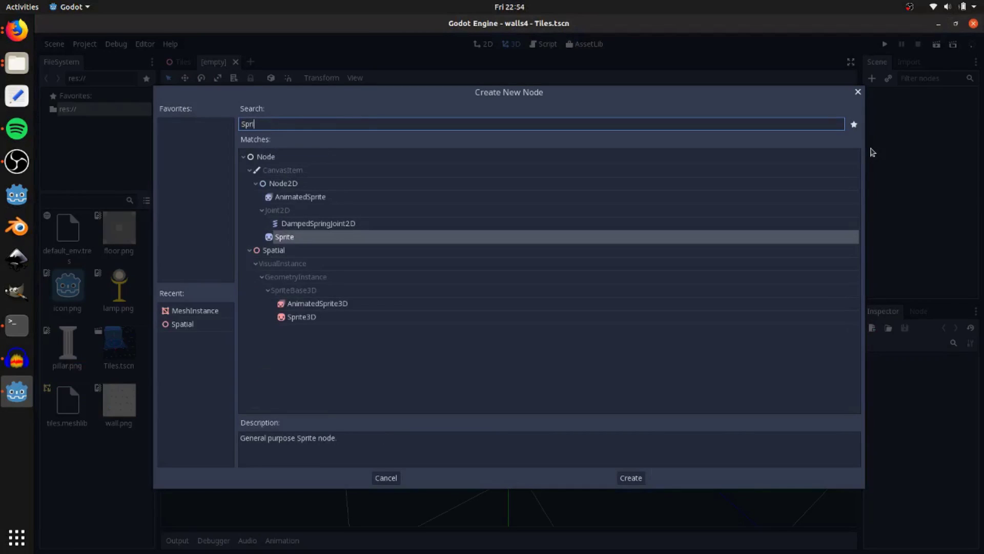
key(Down)
key(Down)
key(Down)
key(Return)
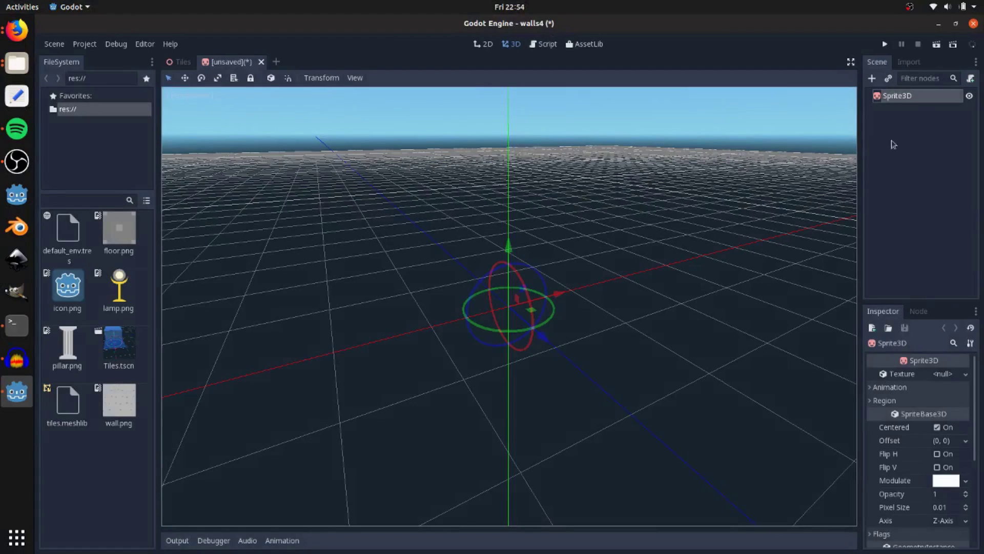
Step: Rename the Sprite3D root to Lamp and assign lamp.png as its texture
double_click(918, 96)
text(Lamp)
key(Return)
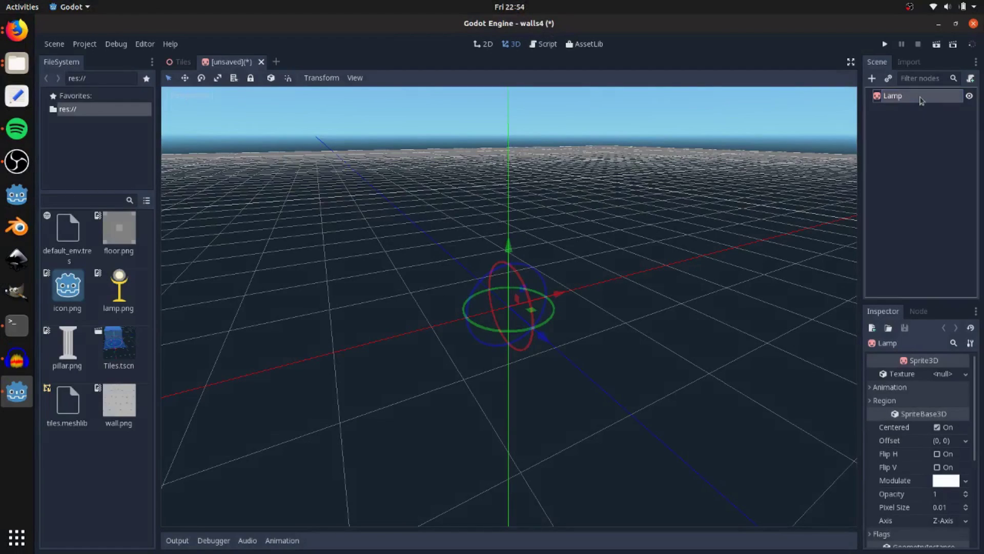
drag(126, 295, 964, 375)
Step: Assign a new SpatialMaterial as the Lamp sprite's geometry Material Override
scroll(916, 446, down, 3)
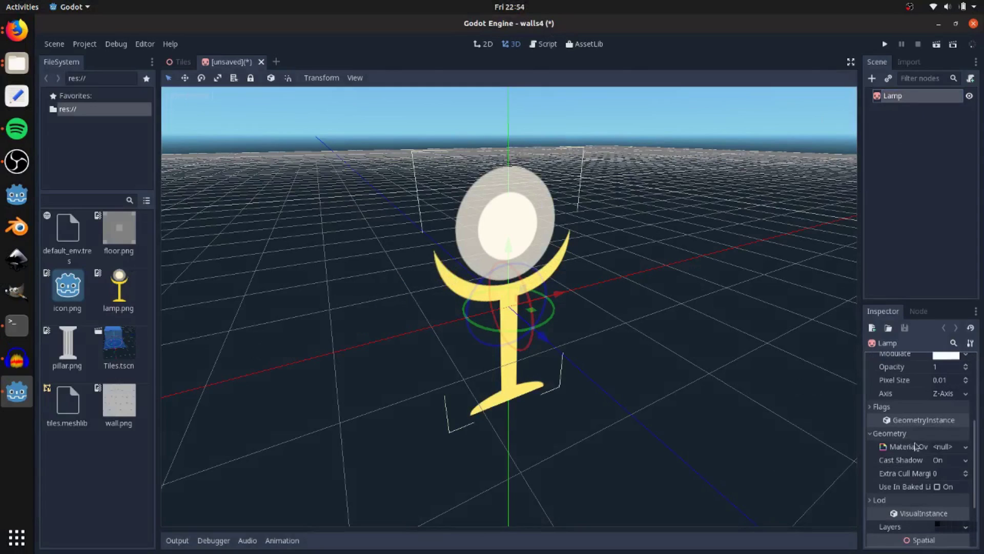
click(951, 450)
click(939, 473)
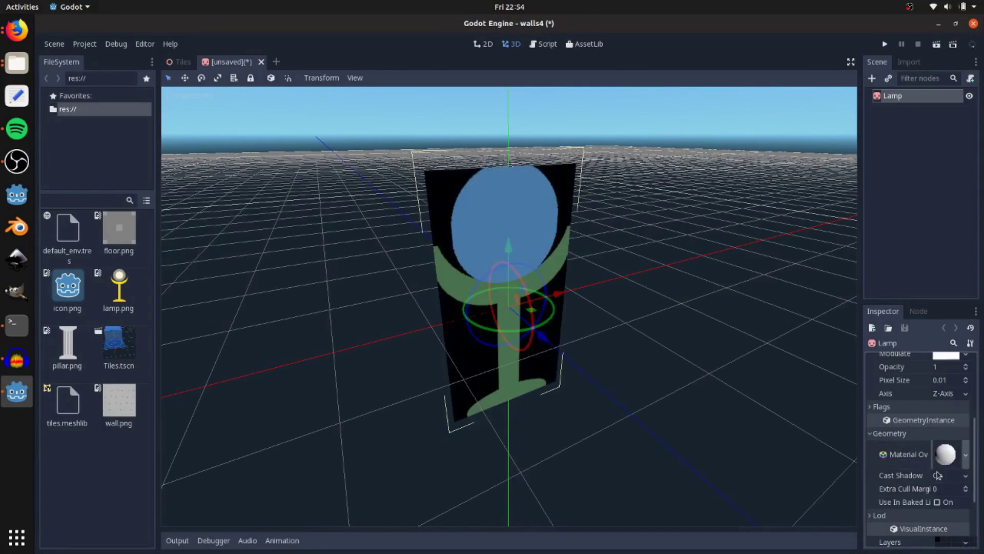
Step: Enable the Transparent and Unshaded flags on the Lamp's override material and check the sprite from other angles
click(946, 457)
scroll(902, 388, up, 5)
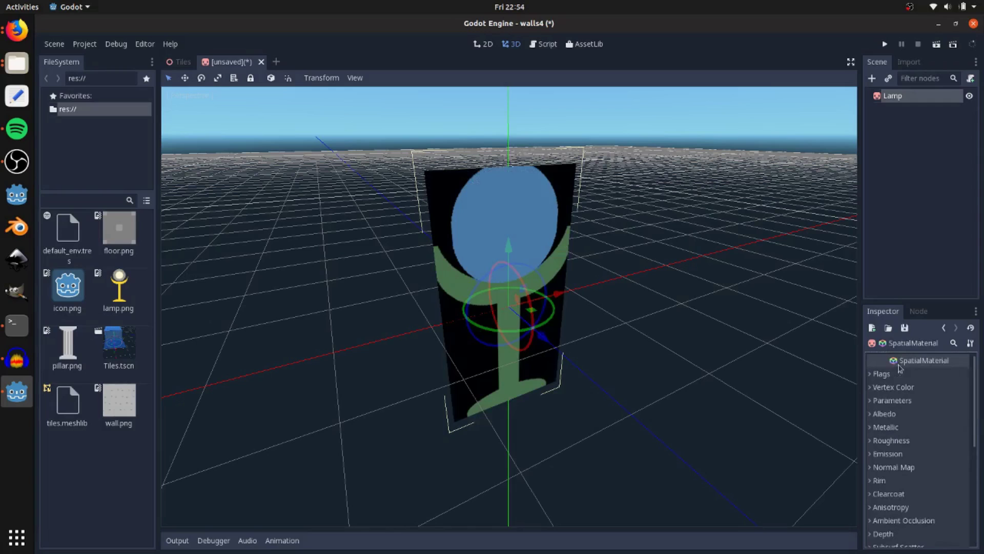
click(897, 377)
click(938, 388)
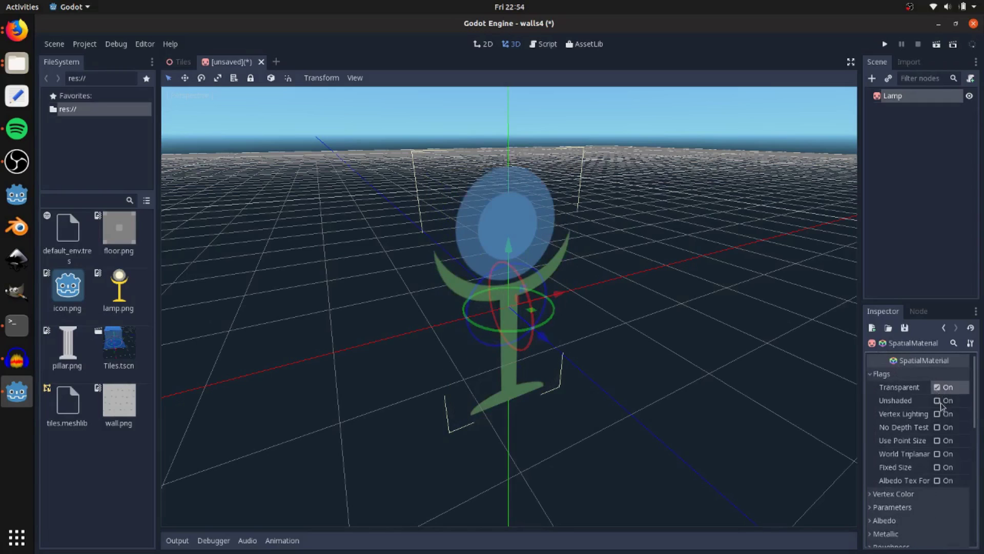
click(939, 402)
middle_drag(740, 425, 577, 392)
middle_drag(423, 307, 534, 342)
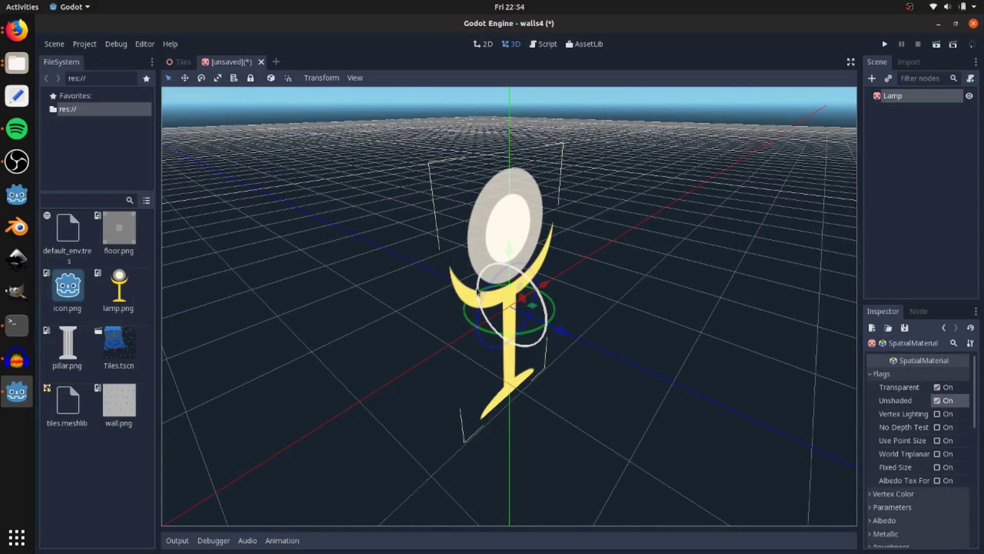
Step: Add an OmniLight as a child of the Lamp node
click(902, 97)
click(872, 78)
text(omni)
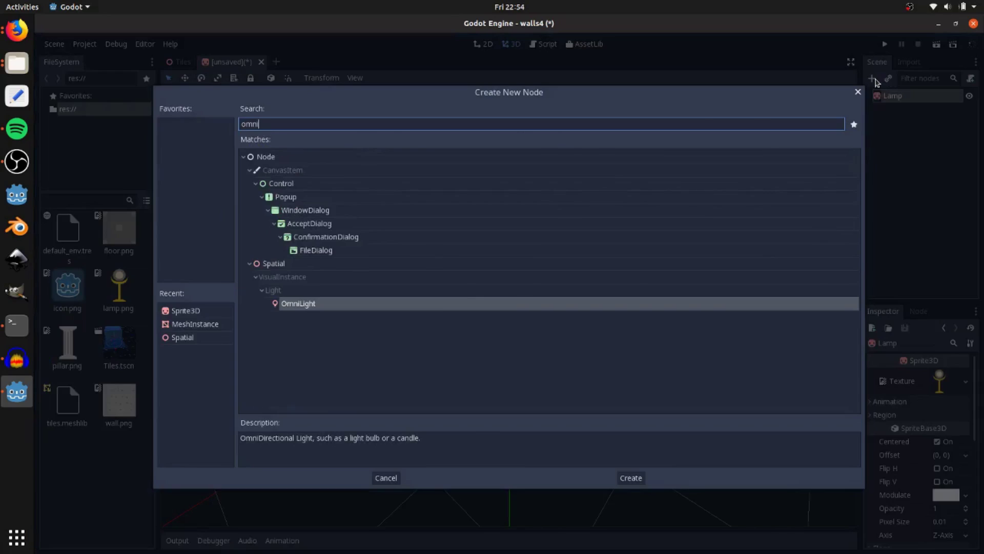
key(Return)
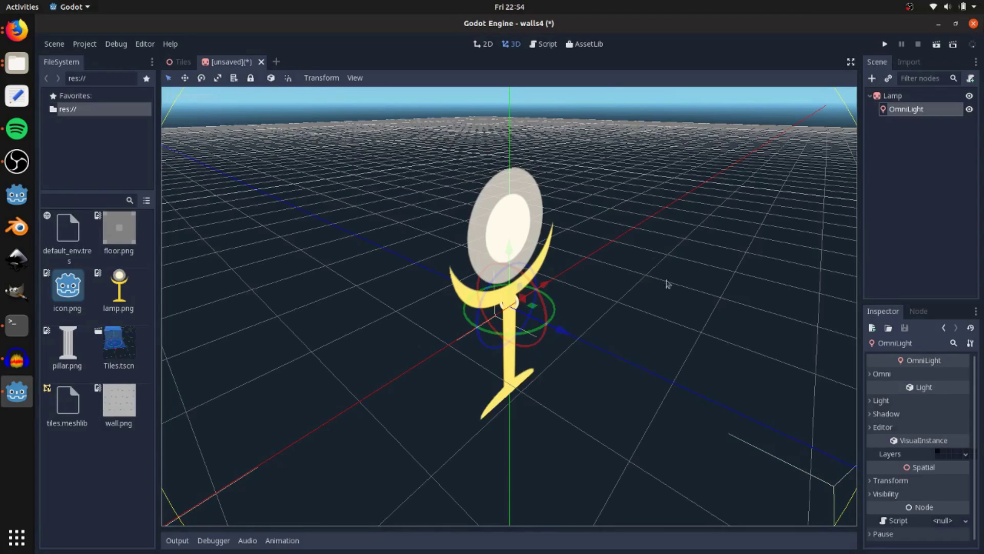
middle_drag(672, 284, 512, 249)
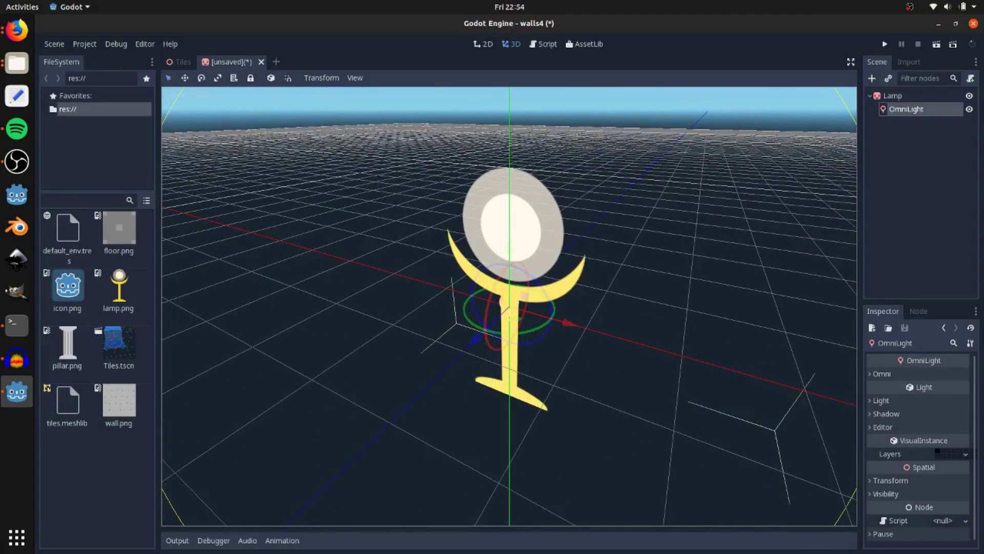
Step: Set the Billboard Mode of the Lamp's override material to Y-Billboard
click(903, 98)
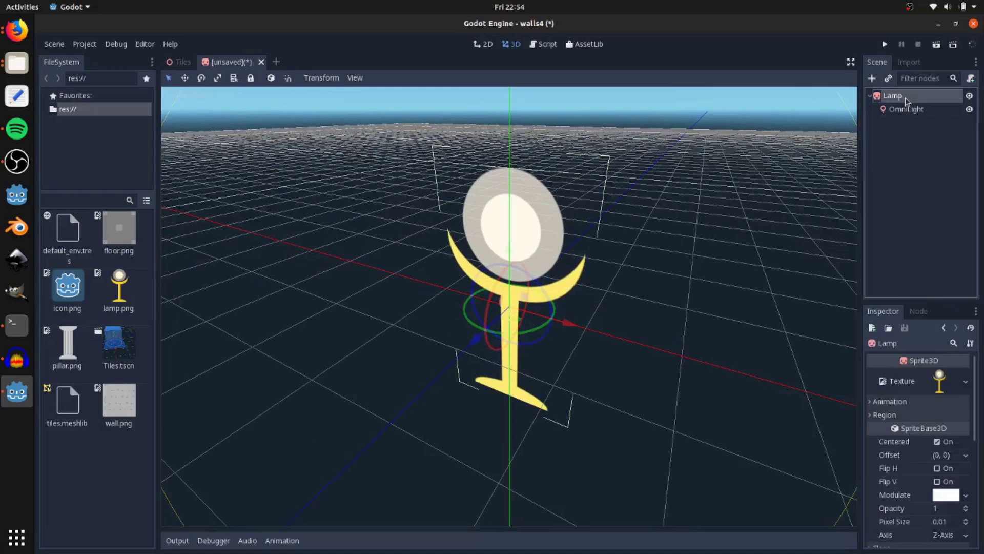
scroll(938, 405, down, 5)
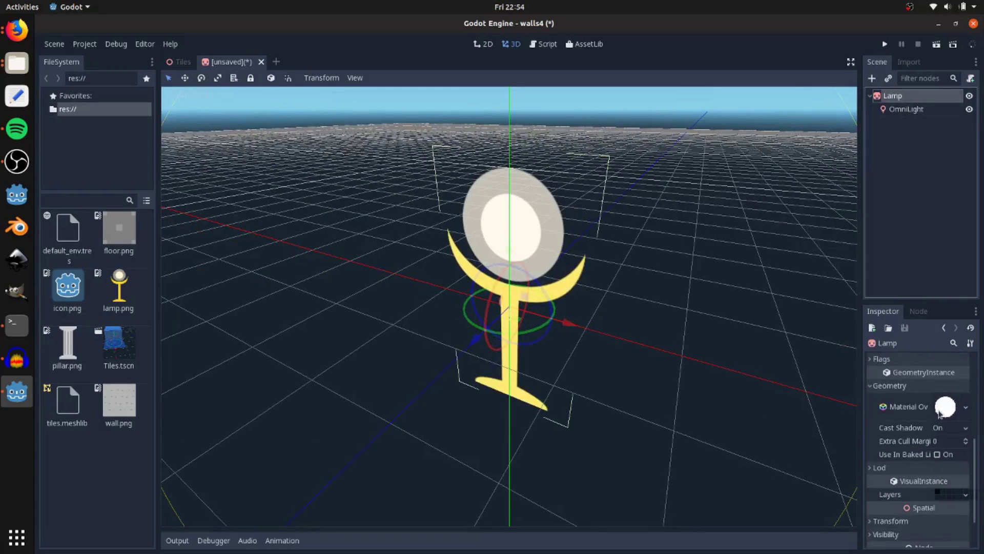
click(946, 409)
scroll(946, 409, down, 4)
scroll(920, 402, up, 6)
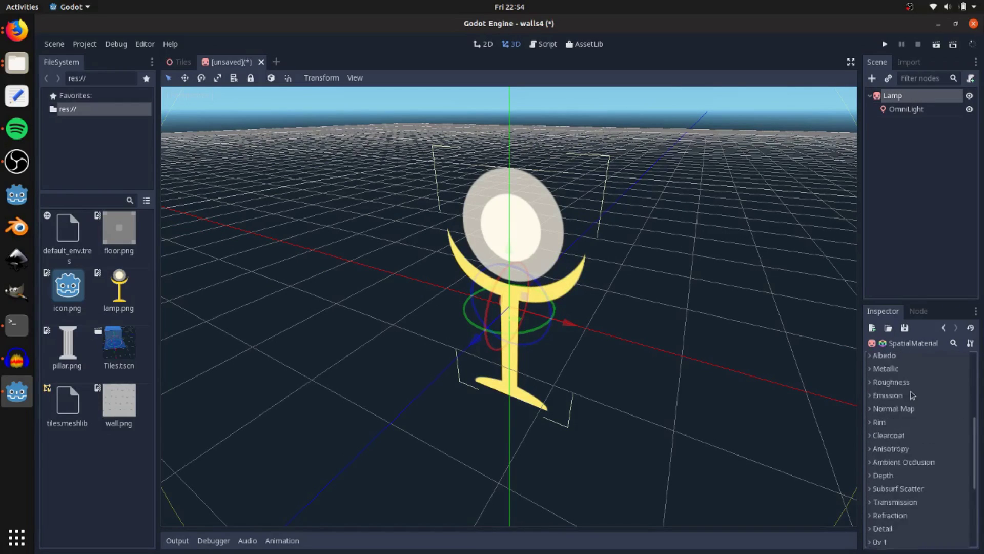
click(907, 393)
scroll(947, 454, down, 2)
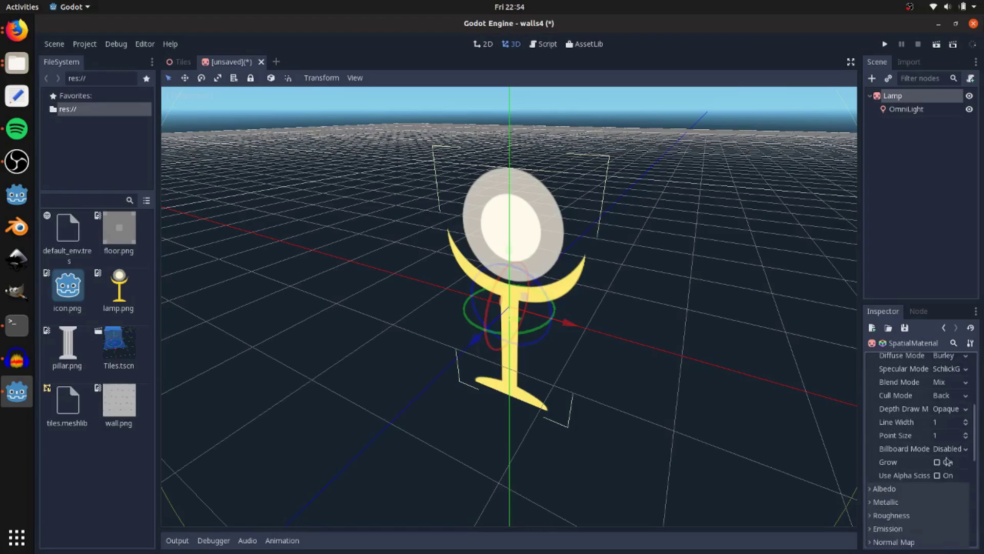
click(949, 450)
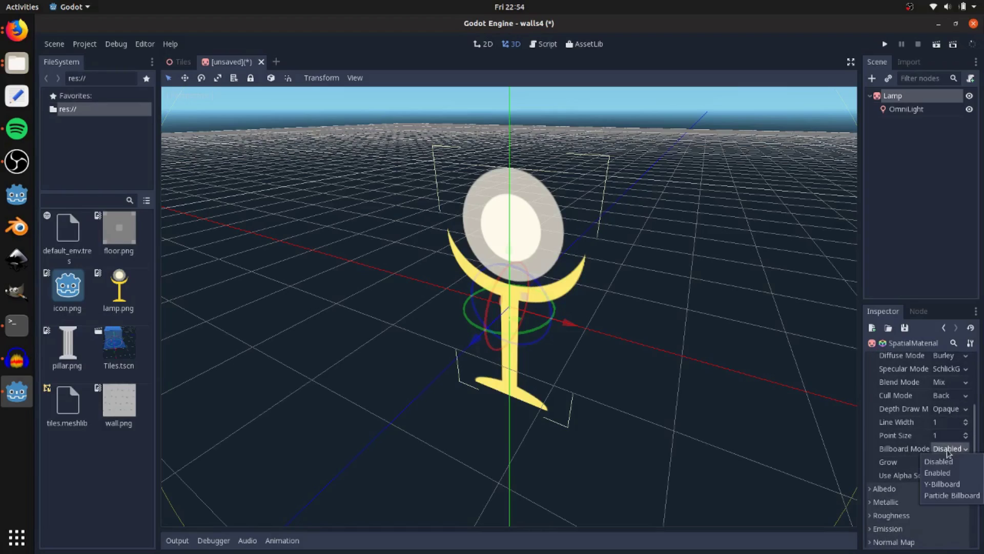
click(946, 486)
middle_drag(666, 374, 704, 370)
scroll(927, 426, up, 5)
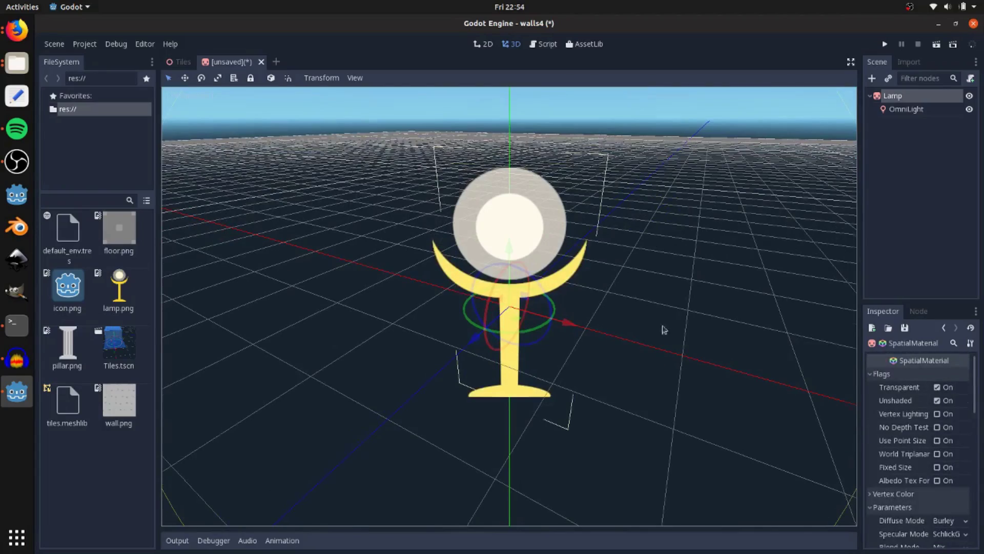
Step: Check the billboarded lamp from different angles and save the scene as Lamp.tscn
middle_drag(665, 329, 481, 277)
middle_drag(640, 311, 559, 333)
key(ctrl+s)
key(Return)
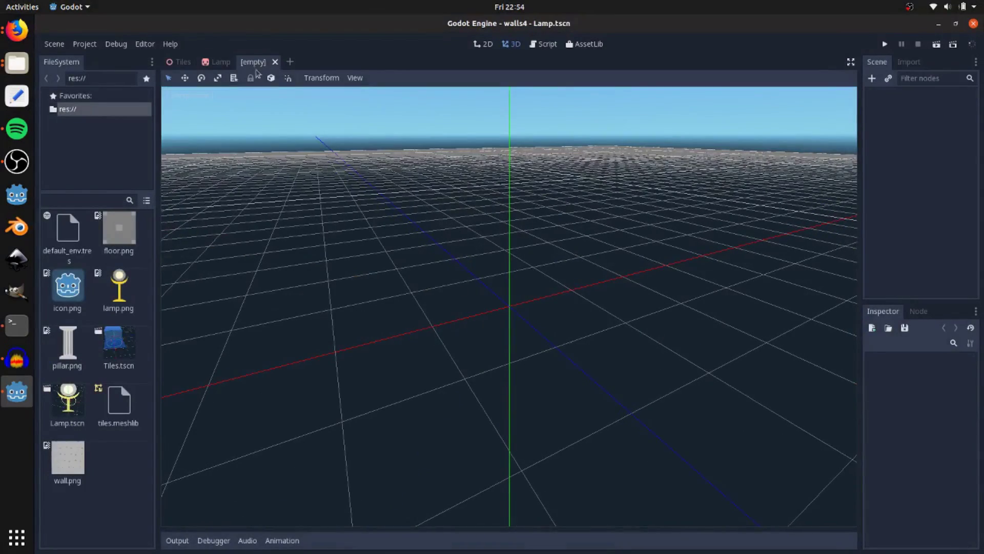
Step: Add a Sprite3D as the root node of a new empty scene
click(254, 62)
click(872, 78)
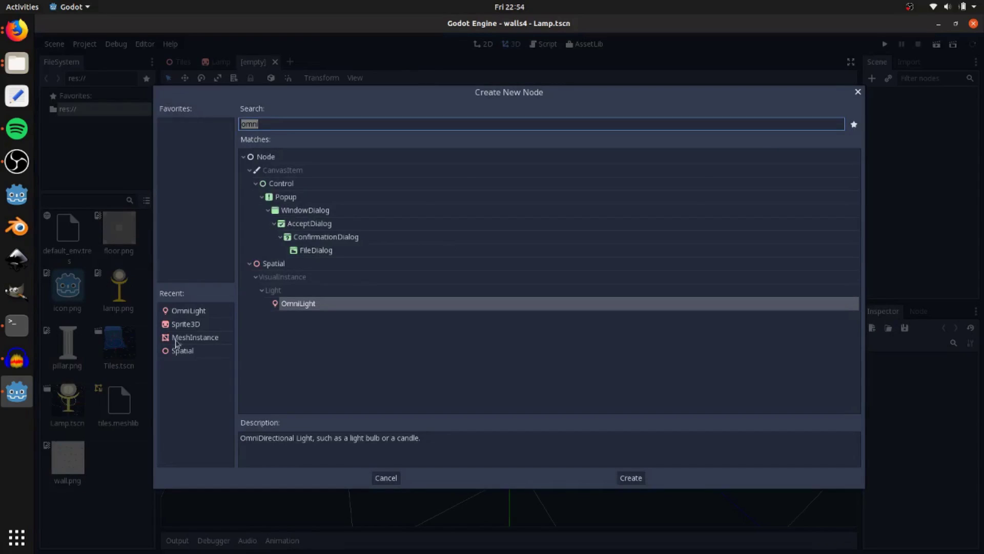
double_click(182, 328)
Step: Assign pillar.png as the new sprite's texture and rename the root node to Pillar
drag(81, 354, 946, 374)
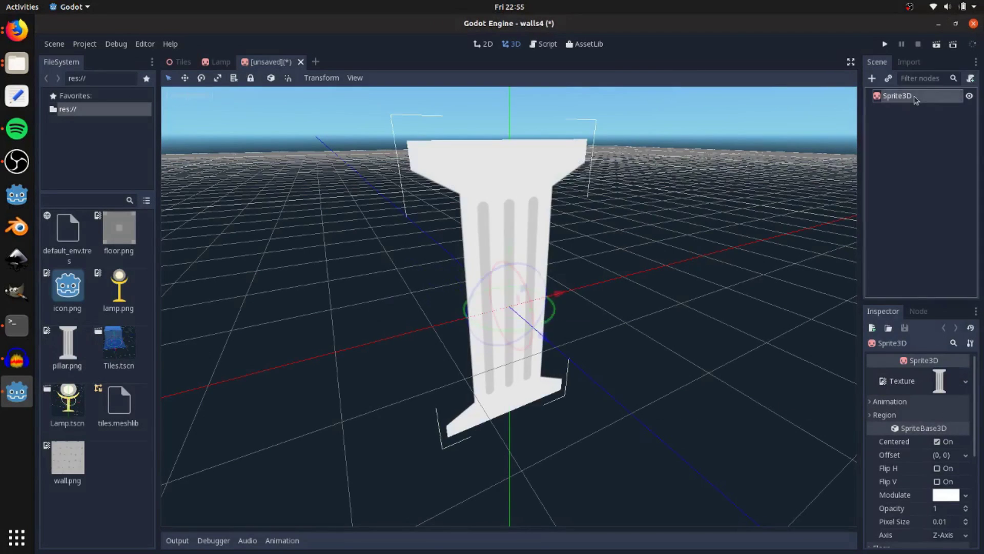
double_click(916, 99)
text(Pillar)
key(Return)
Step: Assign a new SpatialMaterial as the Pillar sprite's geometry Material Override
scroll(906, 477, down, 3)
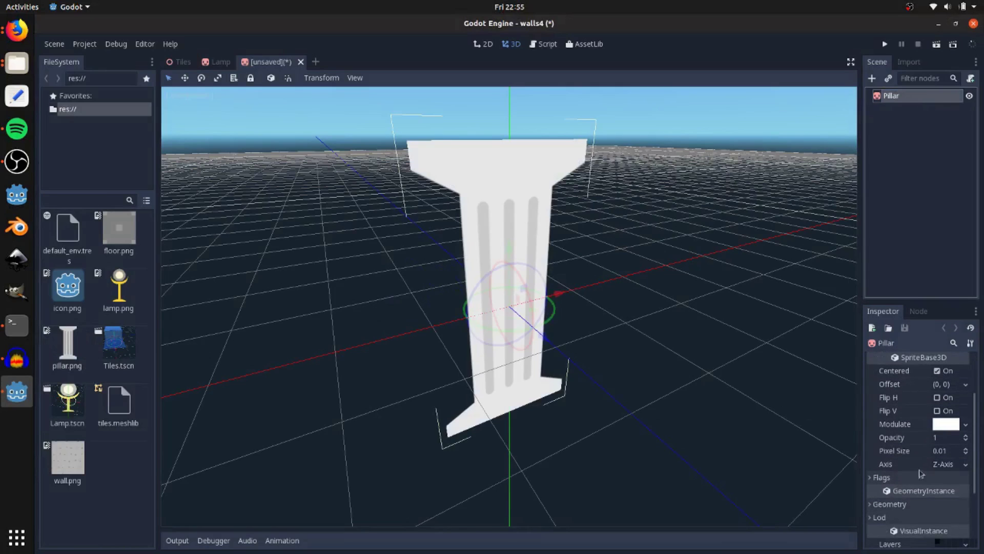
scroll(638, 388, down, 2)
middle_drag(636, 388, 585, 392)
scroll(900, 432, down, 2)
click(903, 459)
scroll(948, 485, down, 1)
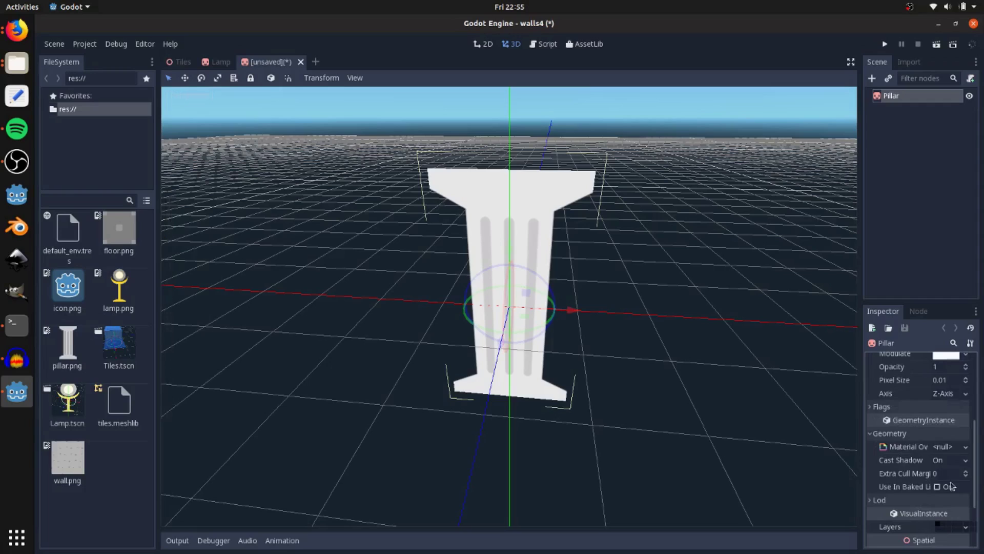
click(948, 451)
click(938, 475)
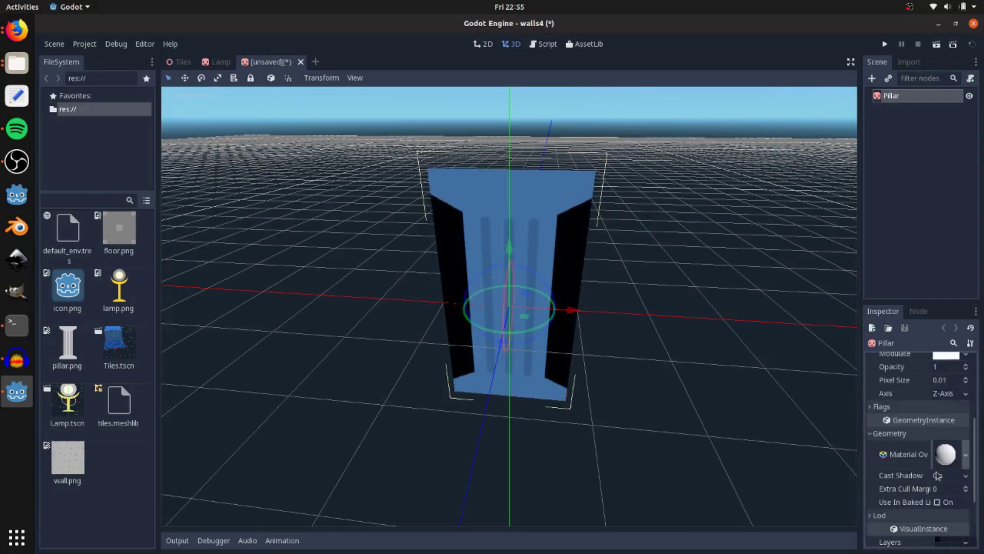
Step: Enable the Transparent flag on the Pillar's override material, leaving Unshaded off
click(948, 464)
scroll(913, 376, up, 5)
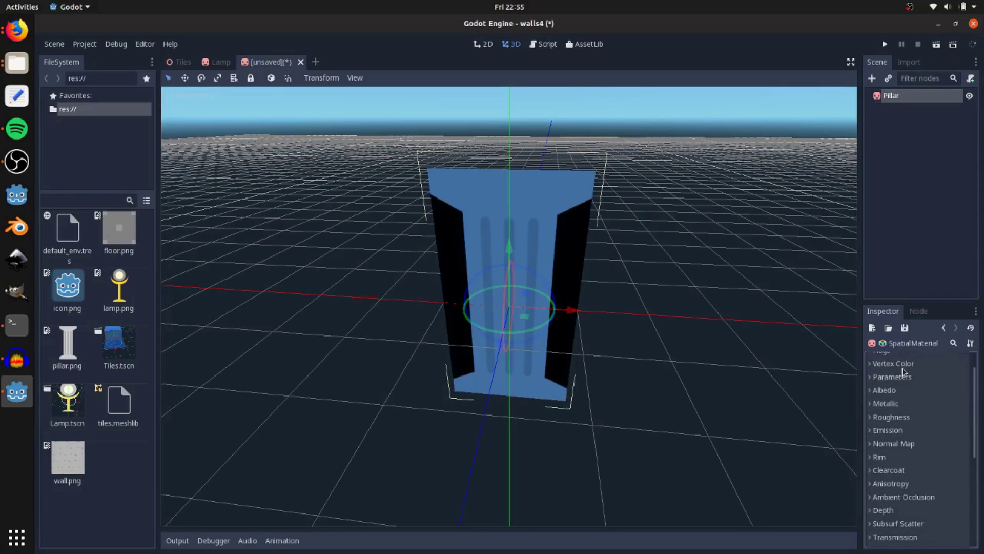
click(899, 374)
click(938, 388)
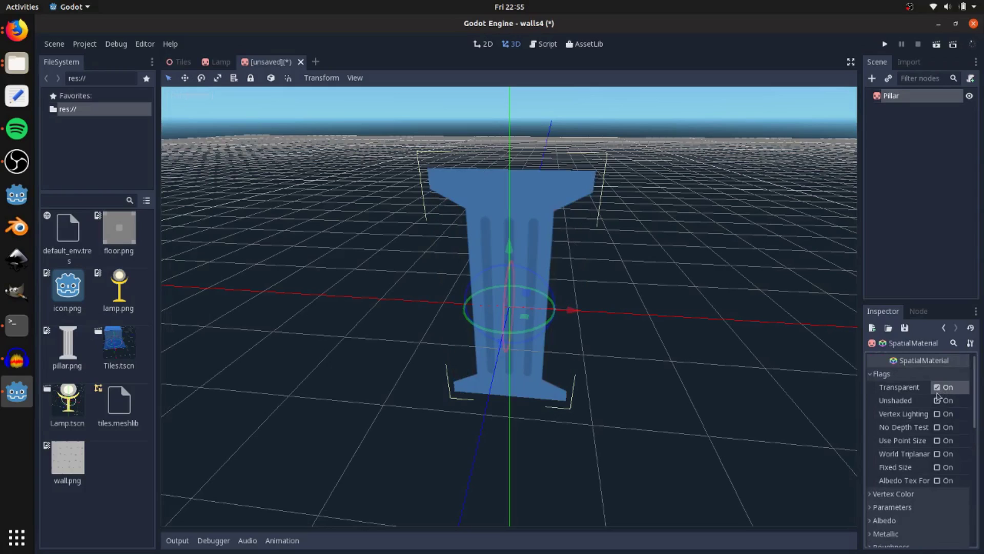
click(937, 401)
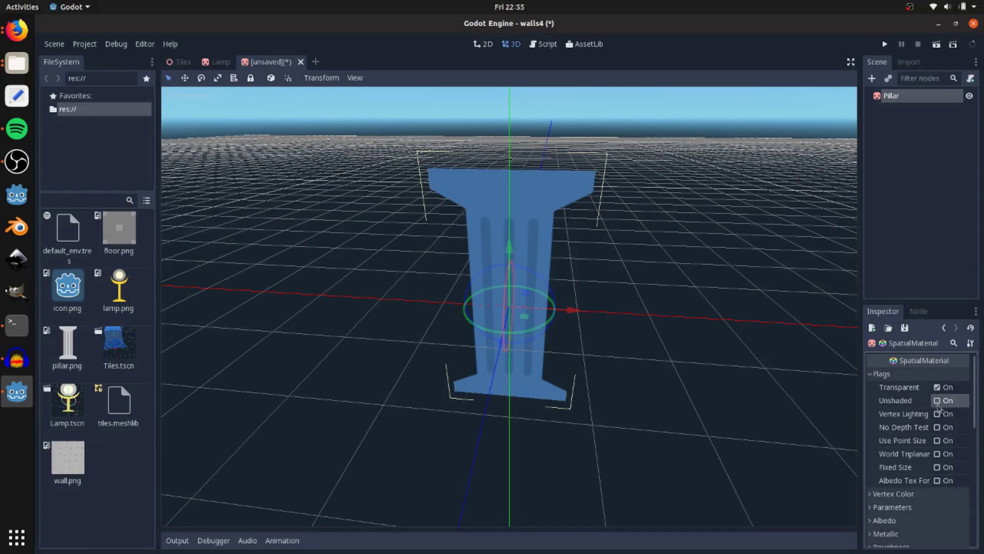
Step: Set the Billboard Mode of the Pillar's override material to Y-Billboard
click(915, 374)
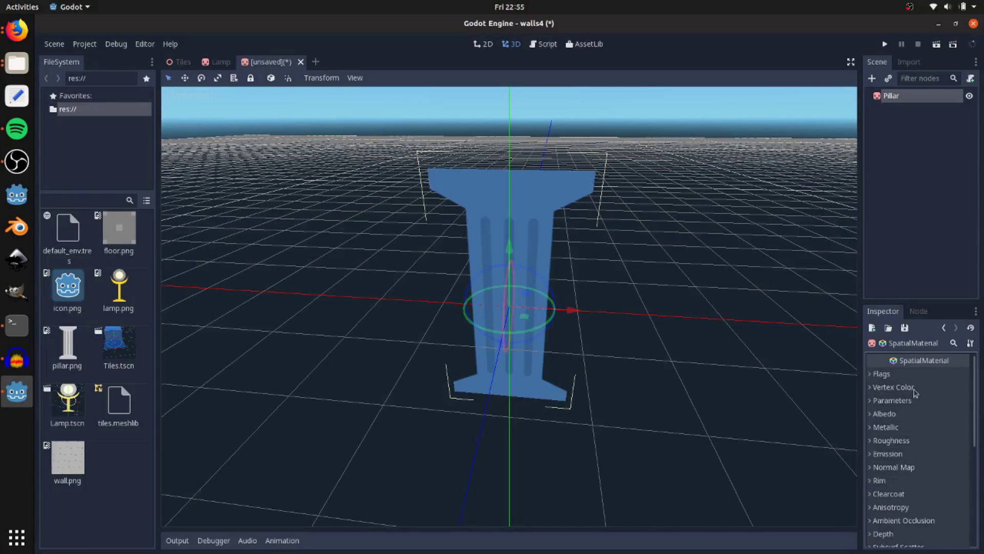
scroll(928, 481, down, 2)
click(907, 378)
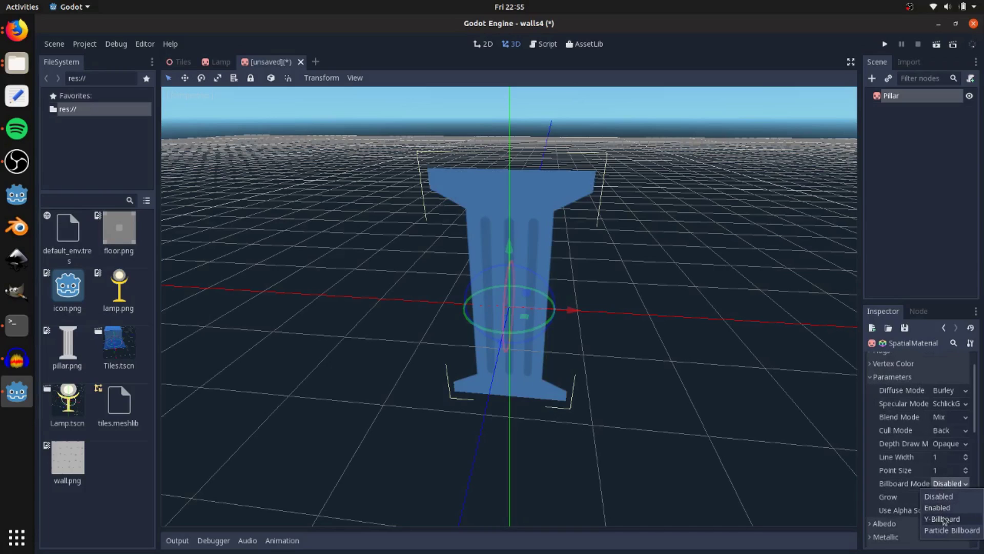
middle_drag(719, 407, 752, 403)
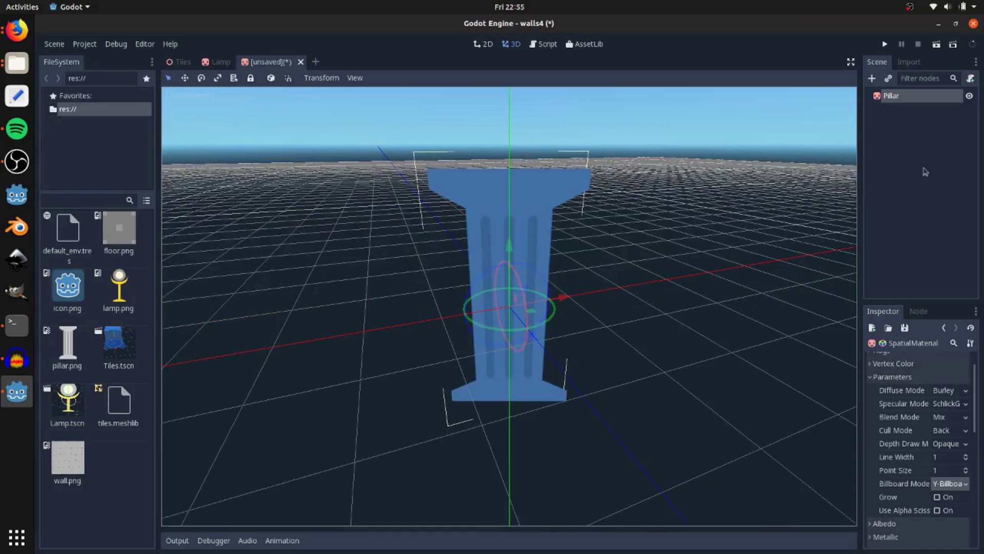
Step: Add a StaticBody under the Pillar sprite and give it a CollisionShape child node
click(872, 78)
text(static)
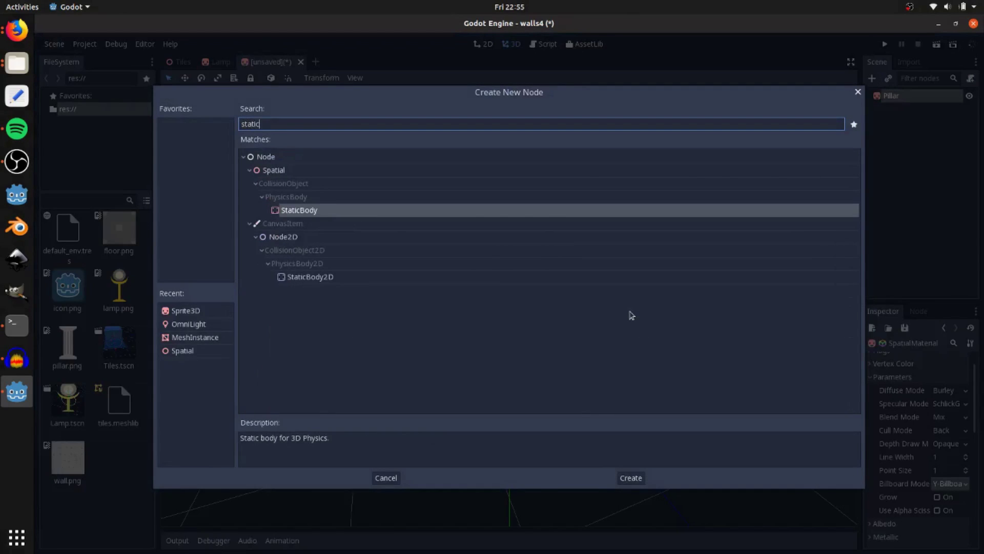
key(Return)
key(ctrl+a)
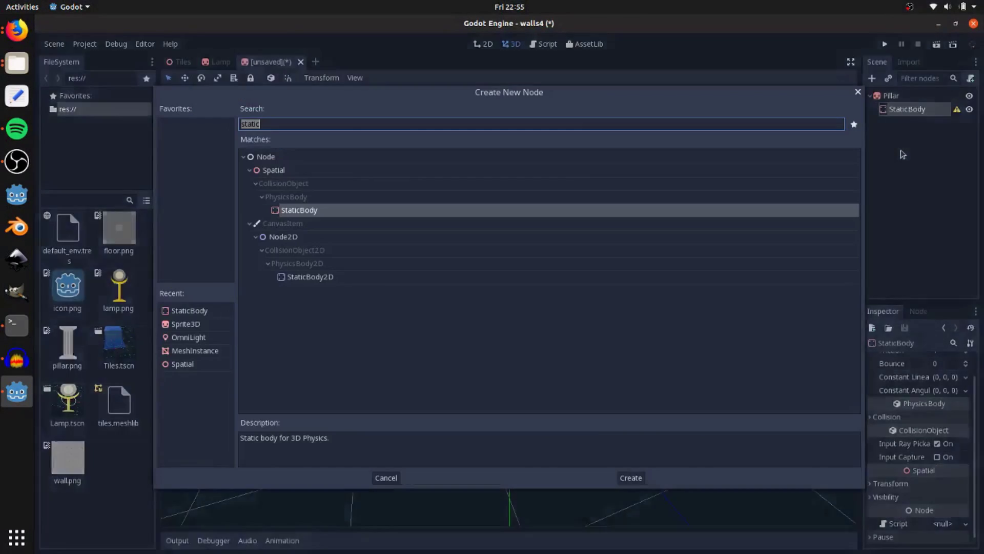
text(collision)
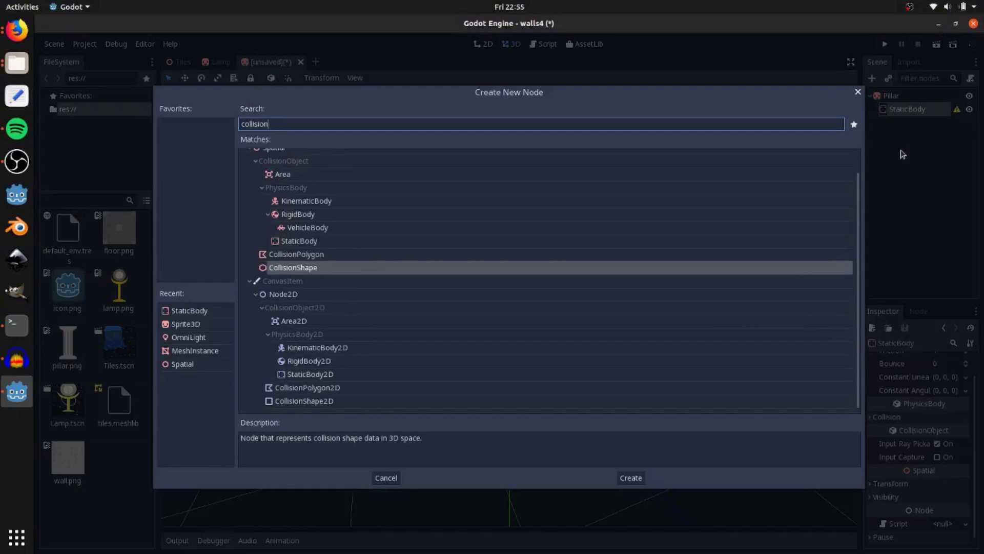
key(Return)
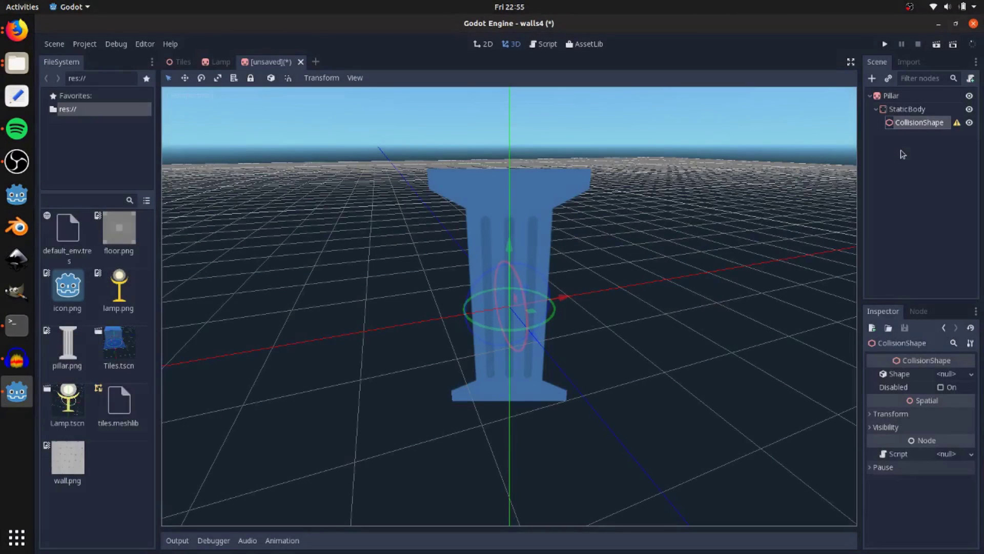
Step: Assign a new capsule shape to the Pillar's CollisionShape and rotate it 90 degrees so it stands upright
click(947, 374)
click(920, 398)
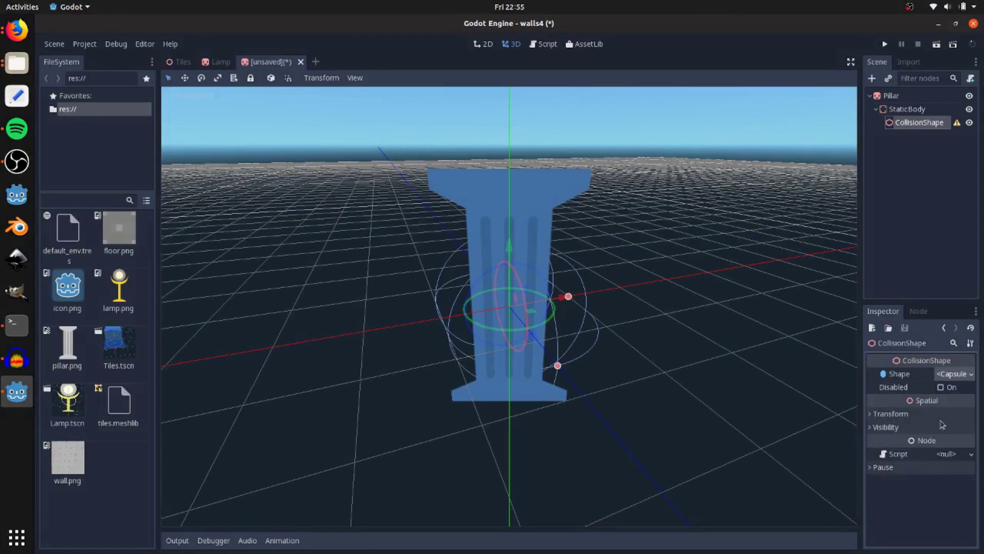
click(909, 415)
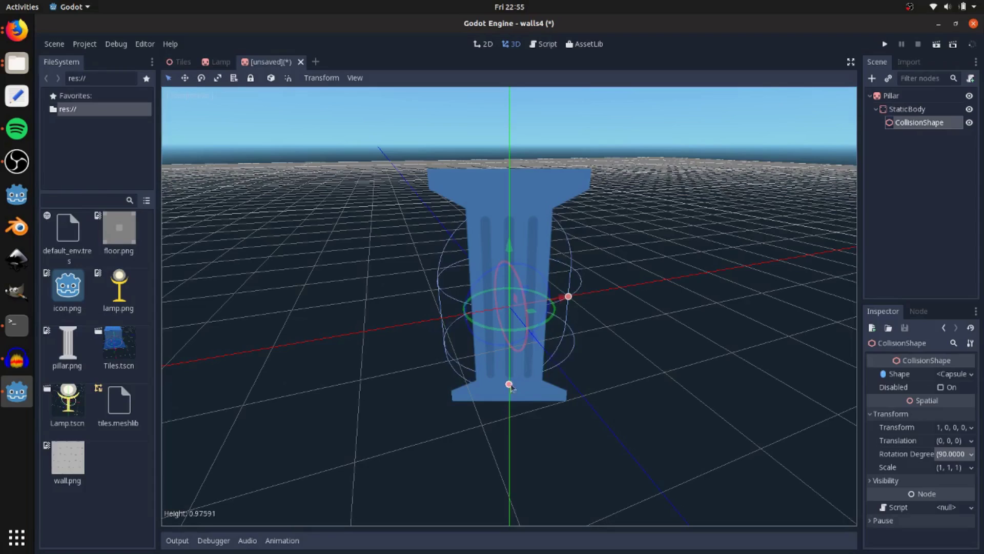
Step: Stretch the collision capsule's height to cover the whole pillar and save the scene as Pillar.tscn
middle_drag(506, 413, 543, 444)
key(ctrl+s)
key(Return)
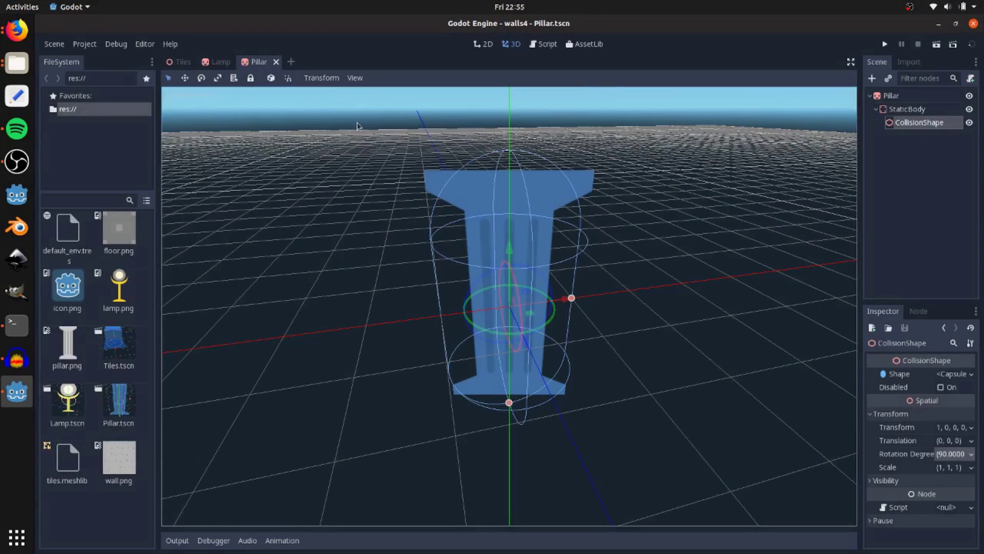
Step: Create a new empty scene with a Spatial node as its root
click(291, 62)
click(872, 79)
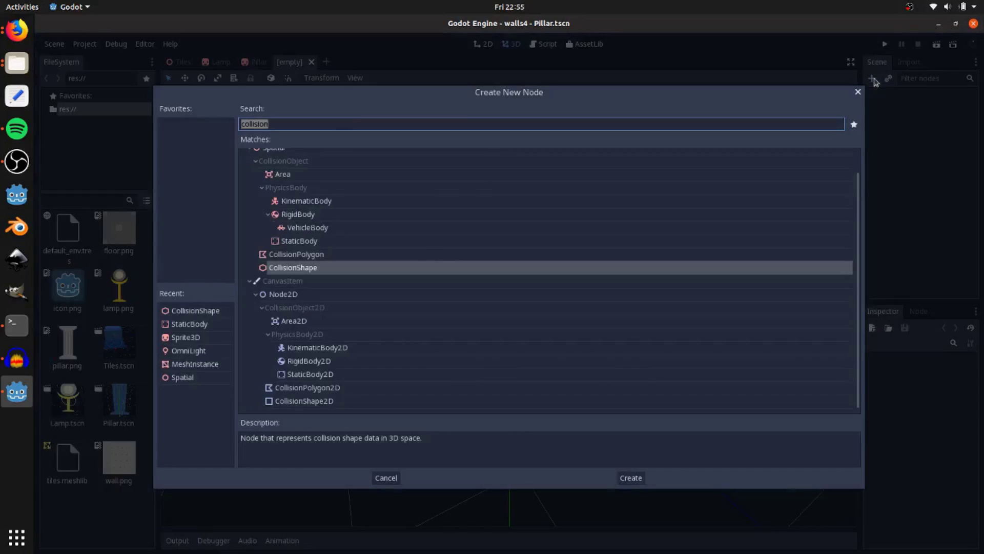
text(spatial)
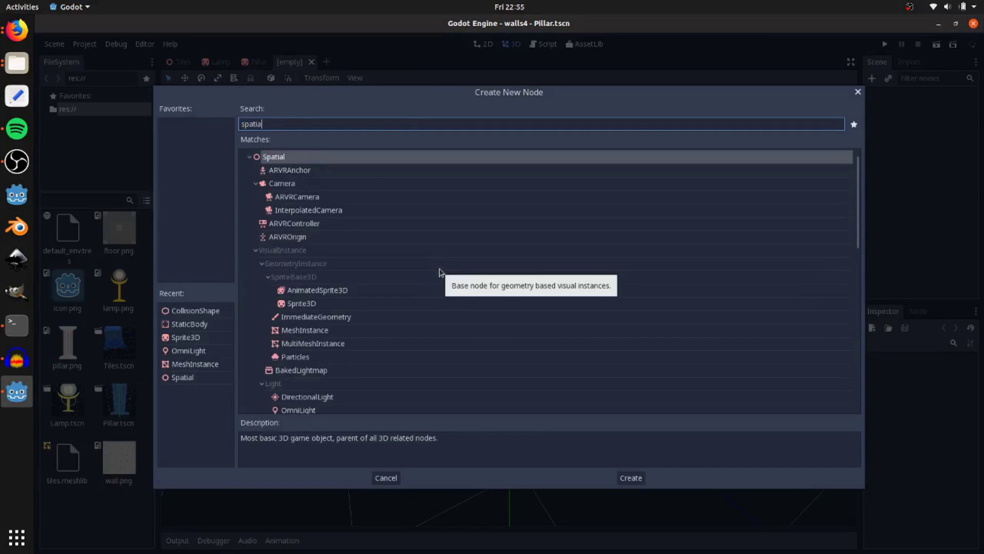
key(Return)
Step: Add a GridMap under the Spatial root and assign tiles.meshlib as its Theme
key(ctrl+a)
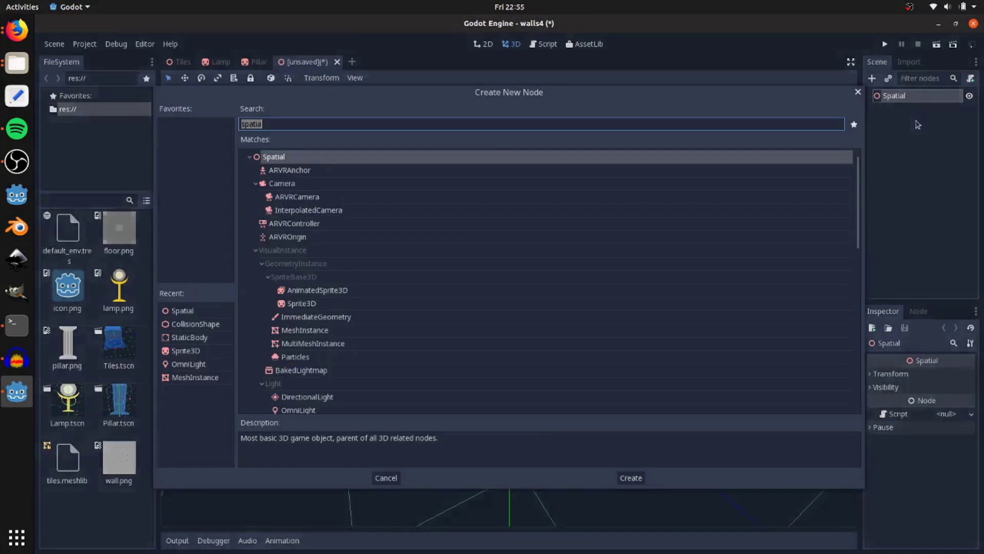
text(gridma)
key(Return)
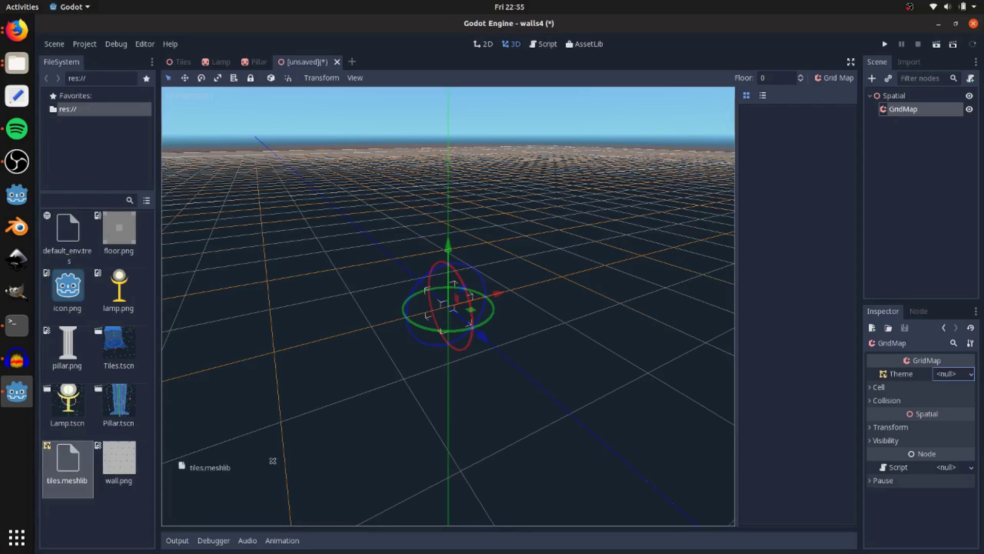
Step: Paint a small patch of Floor tiles around the origin of the GridMap
click(758, 142)
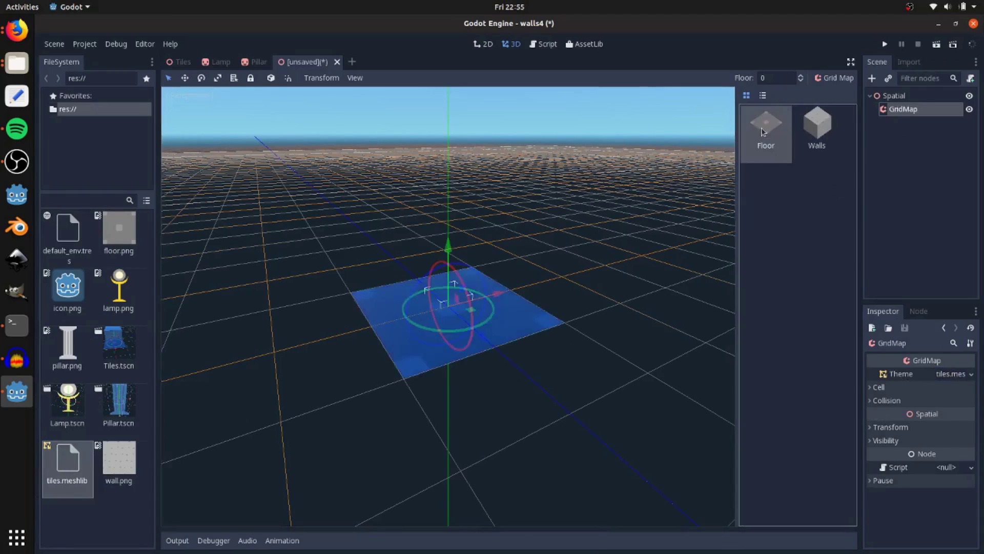
scroll(415, 298, down, 8)
middle_drag(503, 307, 495, 326)
drag(496, 327, 410, 298)
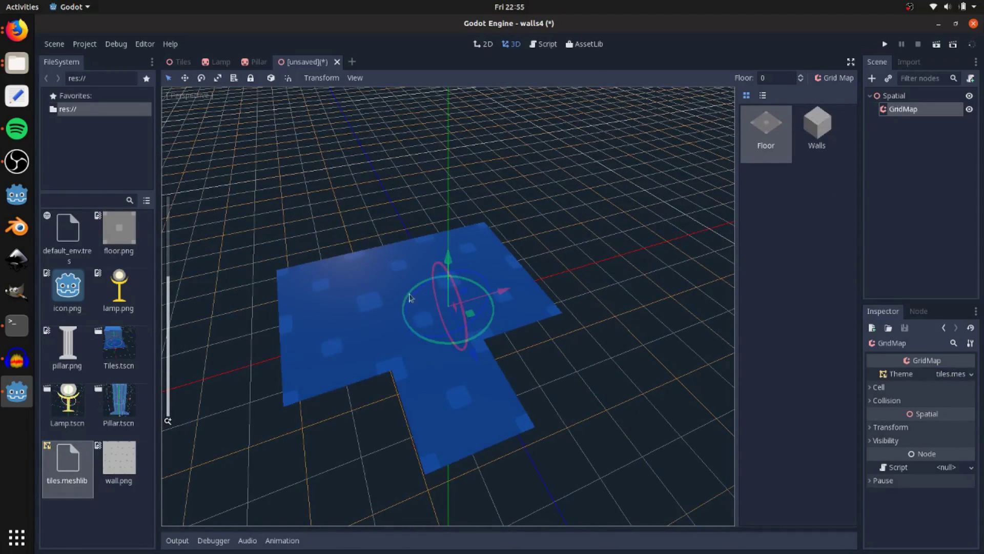
Step: Paint a straight row of Walls tiles behind the floor patch
click(820, 140)
drag(489, 215, 291, 252)
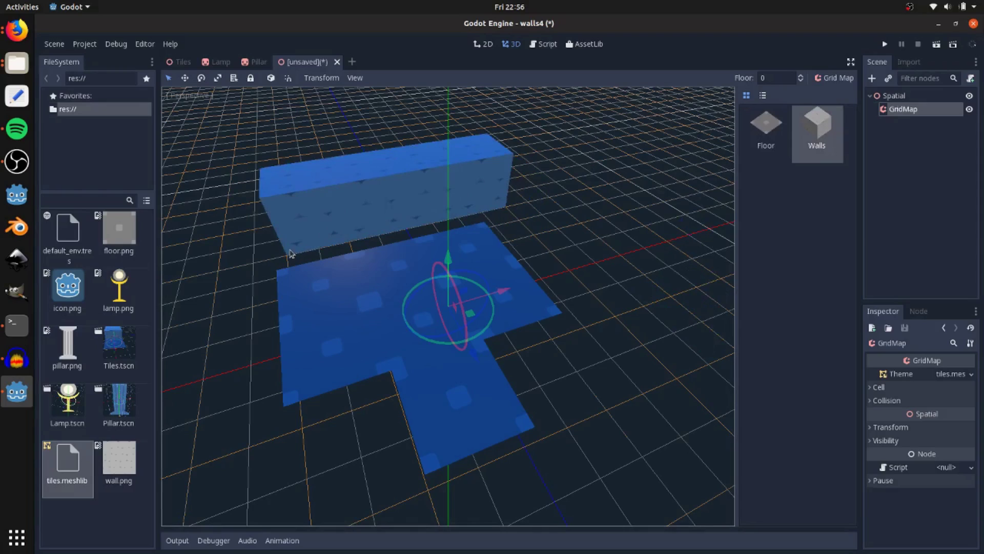
middle_drag(506, 352, 549, 326)
right_click(550, 326)
Step: Add a WorldEnvironment node under the Spatial root
click(901, 95)
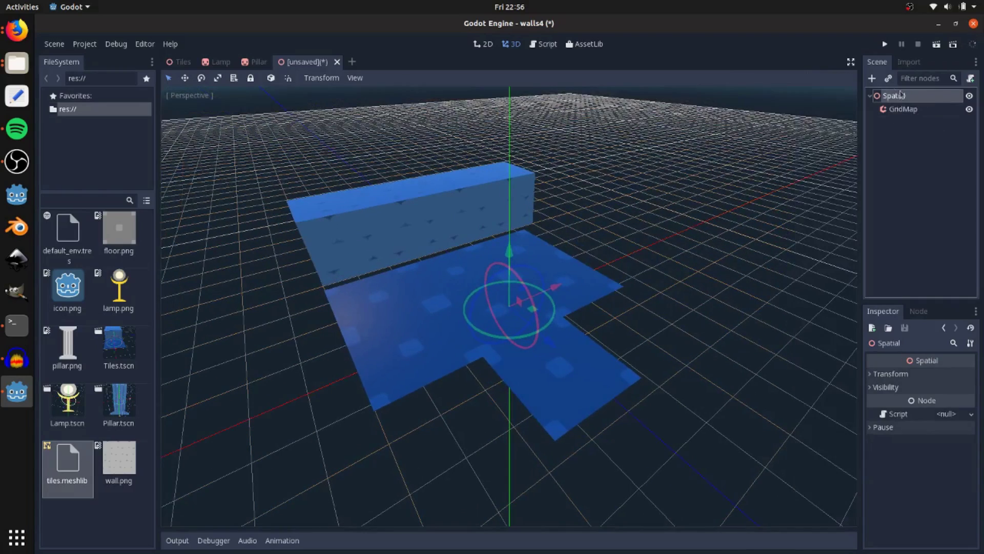
click(873, 80)
text(wor)
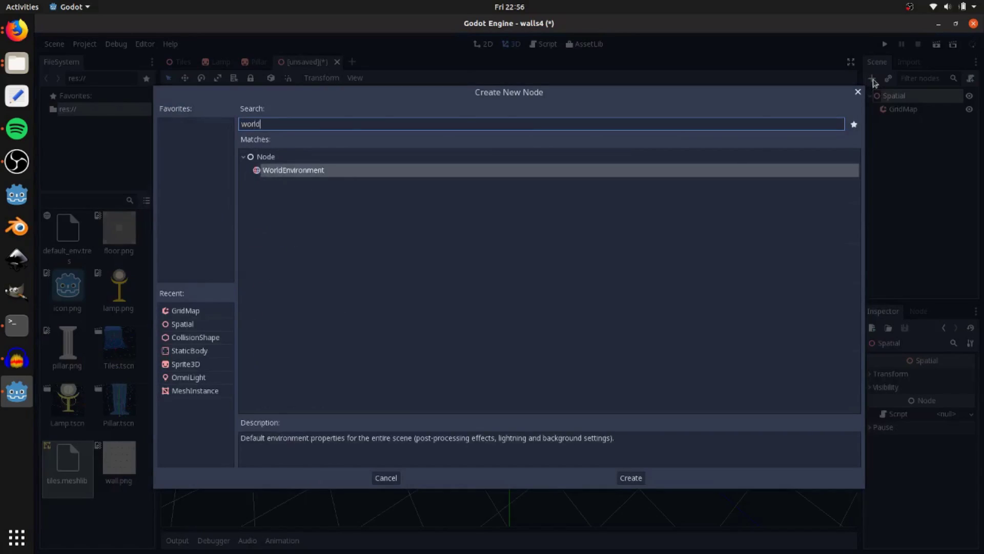
text(ld)
key(Return)
scroll(559, 297, up, 2)
scroll(555, 318, down, 5)
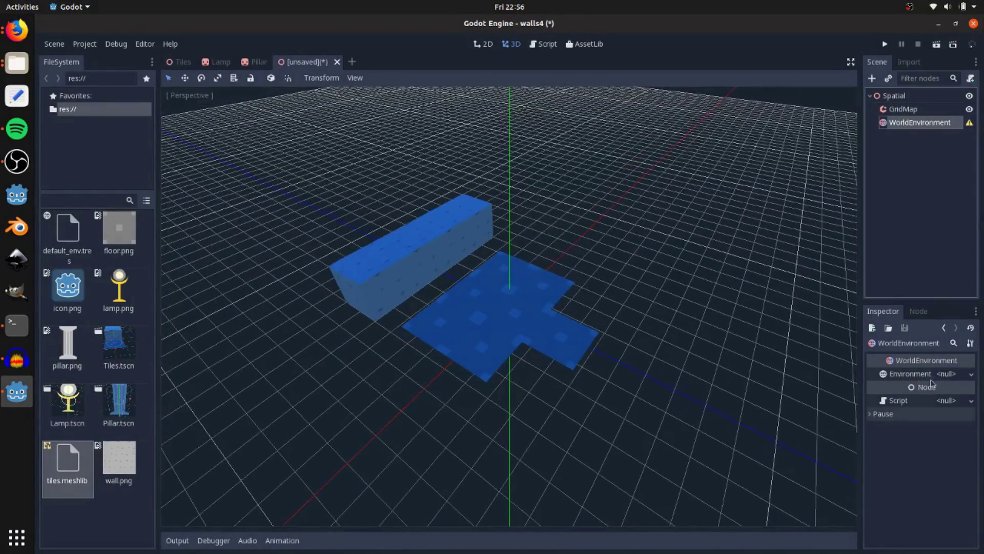
Step: Assign a new Environment to the WorldEnvironment node and set its Ambient Light color to a light, near-white shade
click(942, 390)
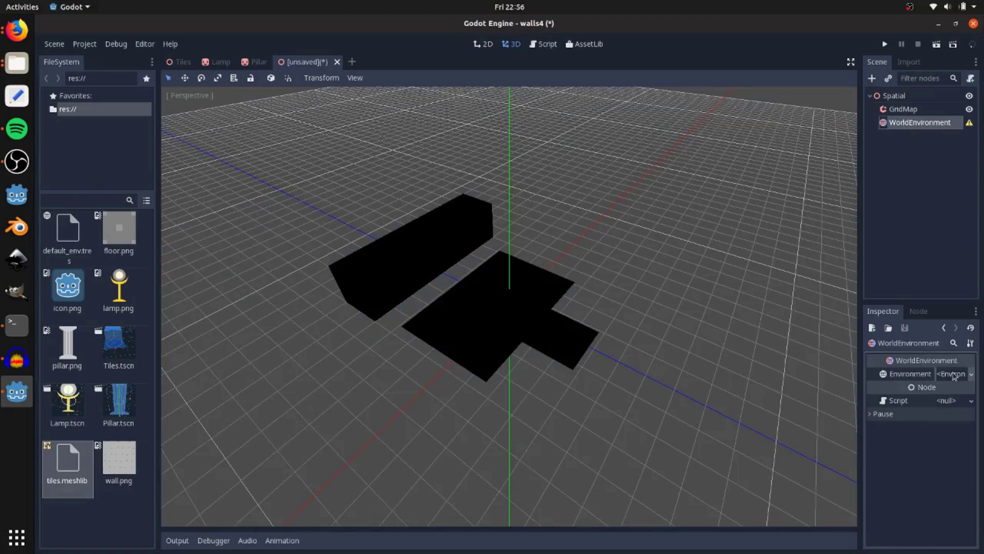
click(953, 376)
scroll(895, 390, up, 2)
click(897, 390)
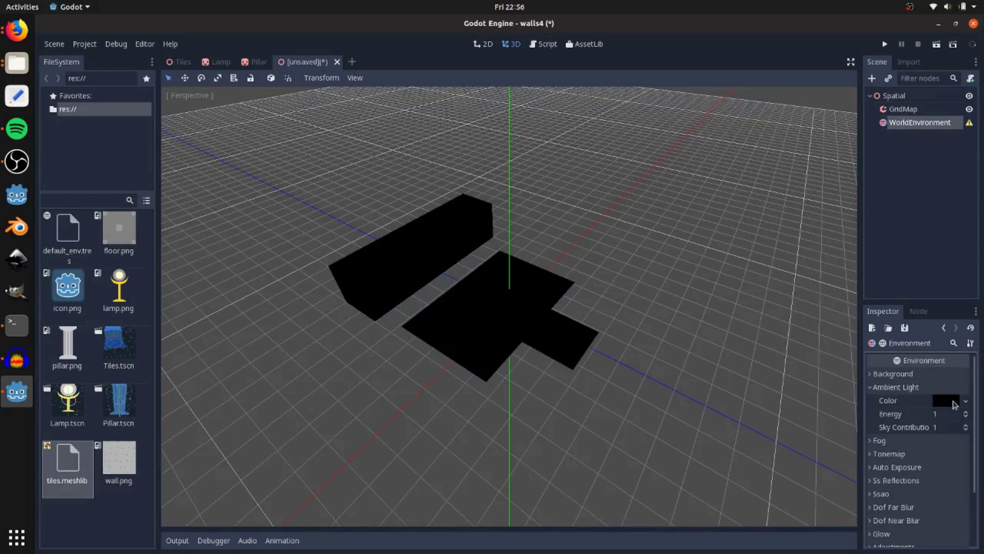
click(954, 404)
drag(949, 406, 739, 265)
click(685, 265)
scroll(572, 377, up, 3)
middle_drag(571, 377, 577, 336)
Step: Paint more Walls tiles in the GridMap against the back and both sides of the floor patch
click(897, 109)
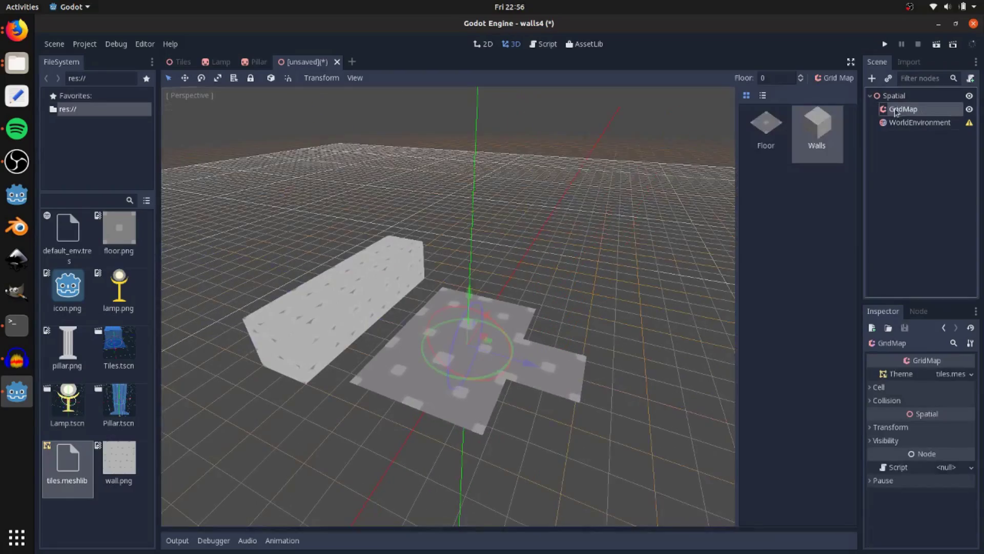
middle_drag(606, 260, 682, 241)
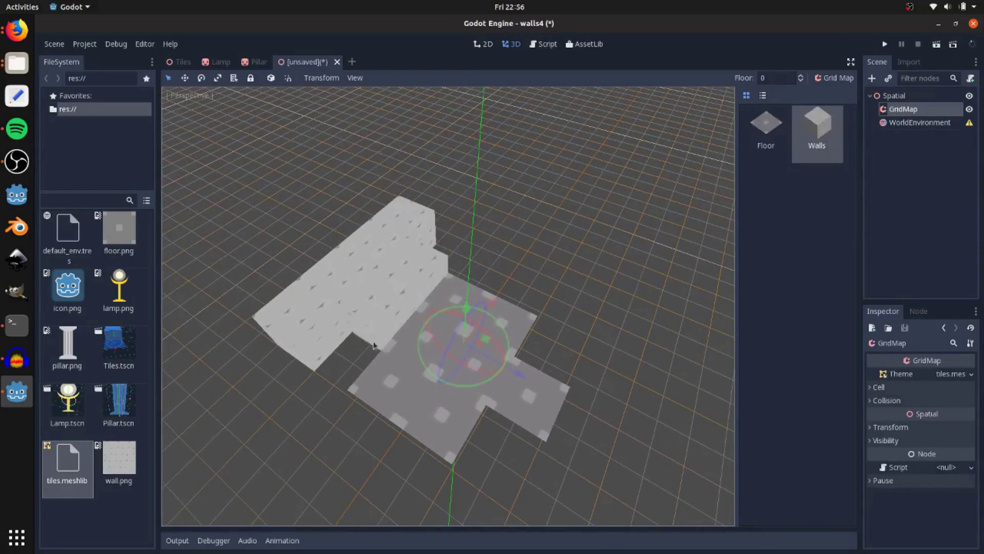
middle_drag(357, 382, 349, 399)
middle_drag(295, 422, 581, 369)
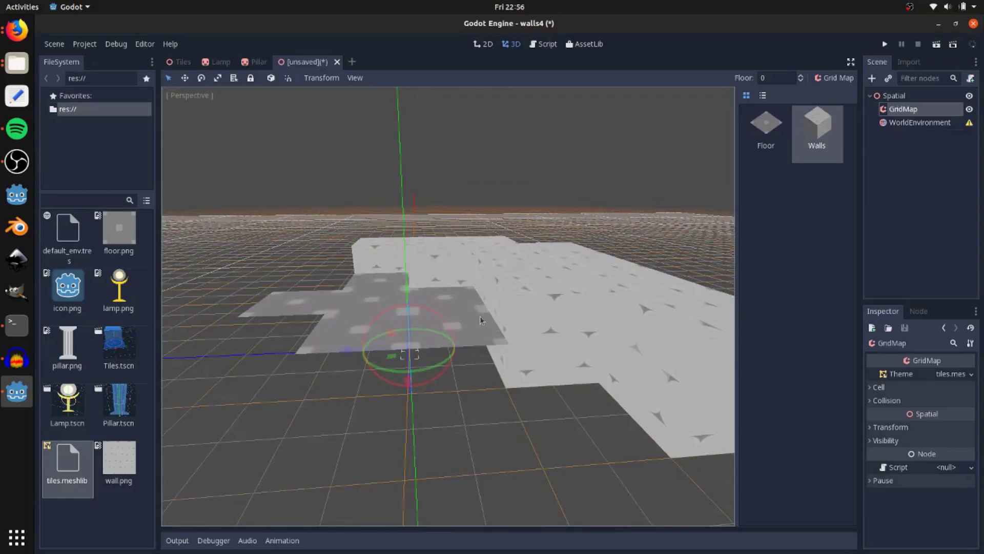
mouse_move(480, 320)
middle_down()
mouse_move(664, 398)
mouse_move(597, 327)
mouse_move(494, 314)
middle_up()
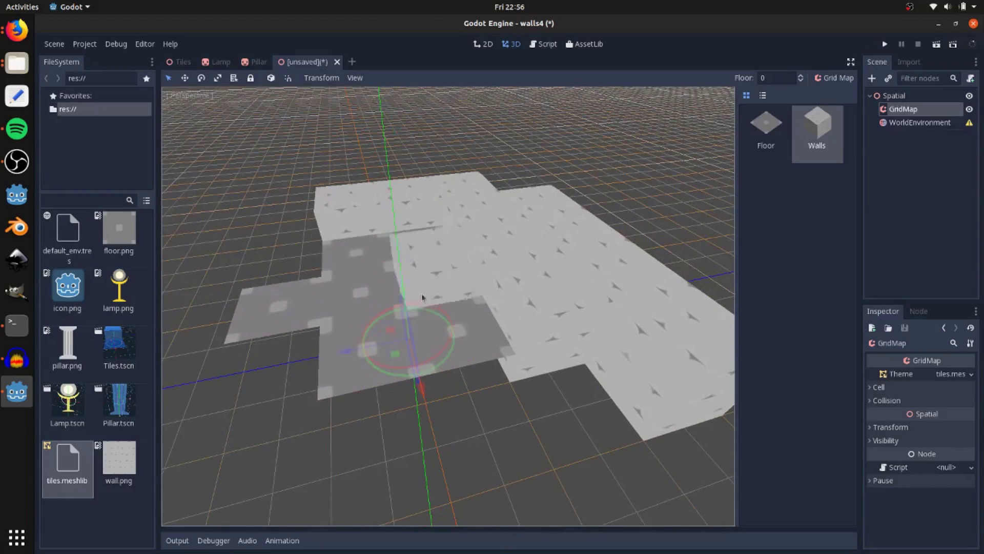
middle_drag(422, 297, 575, 371)
scroll(601, 423, down, 5)
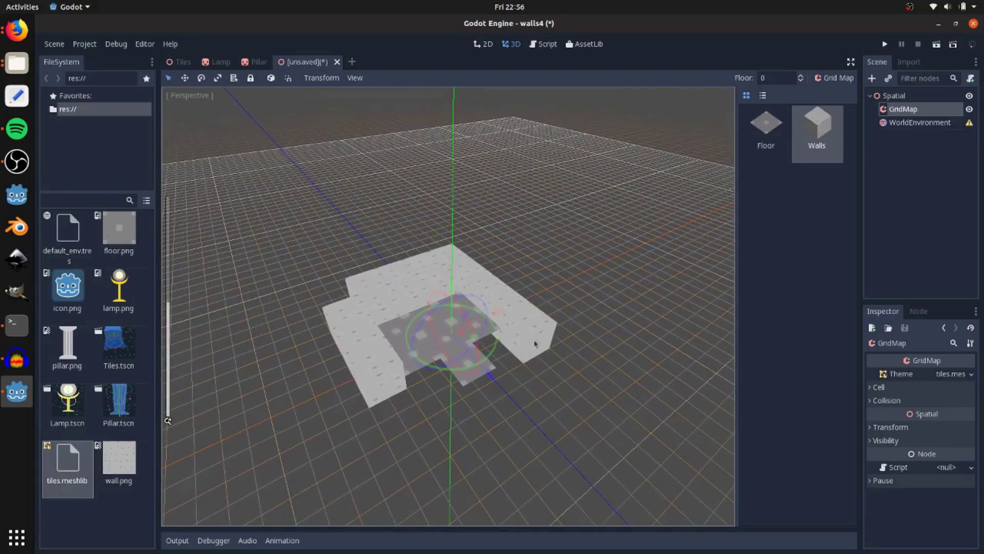
Step: Extend the Walls tiles outward from the floor patch into further branching wall sections
middle_drag(634, 352, 519, 325)
scroll(507, 417, up, 4)
scroll(508, 417, down, 4)
scroll(519, 325, up, 2)
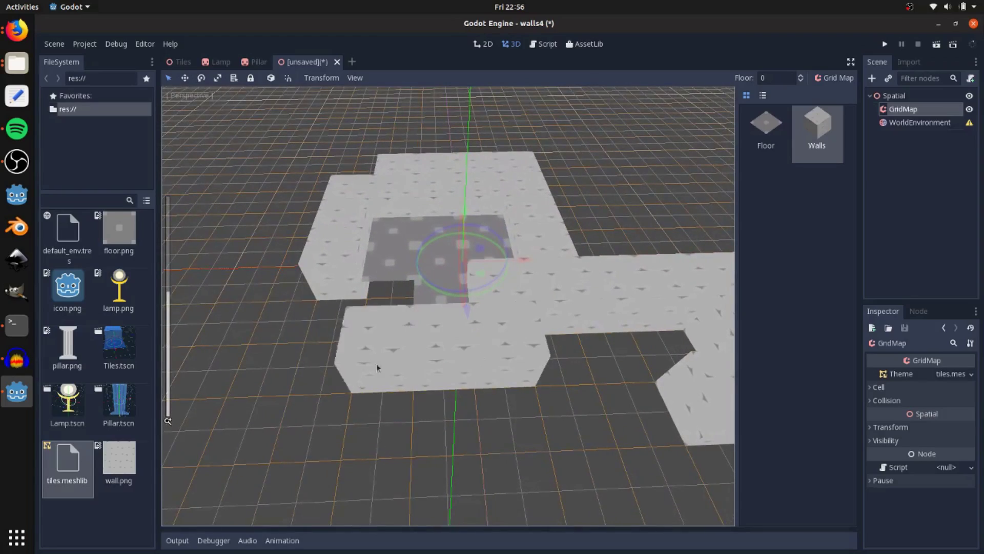
drag(221, 391, 518, 444)
scroll(491, 426, down, 3)
mouse_move(518, 444)
middle_down()
mouse_move(490, 426)
mouse_move(467, 433)
middle_up()
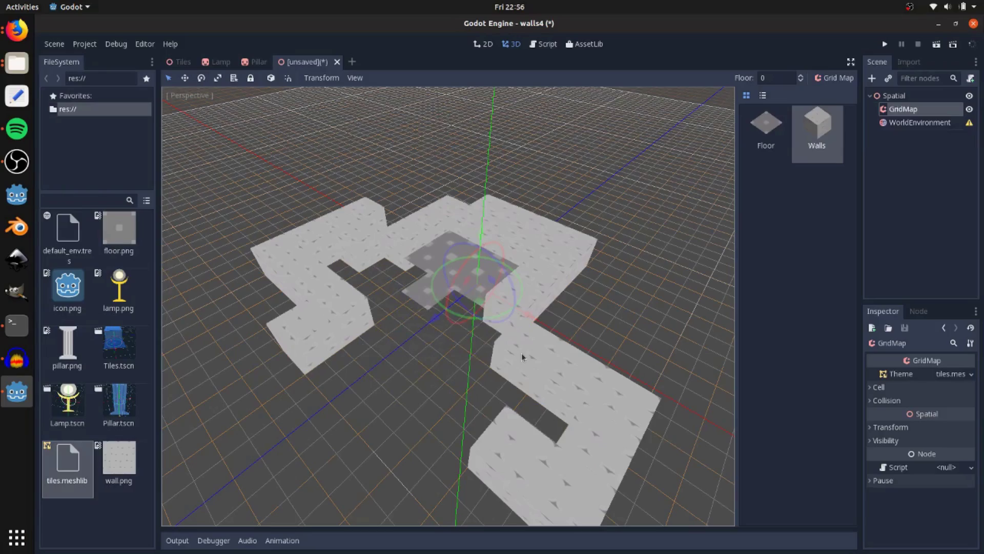
Step: Erase Walls tiles from the long outer branch and repaint a shorter wall run beside the floor
right_drag(529, 301, 631, 417)
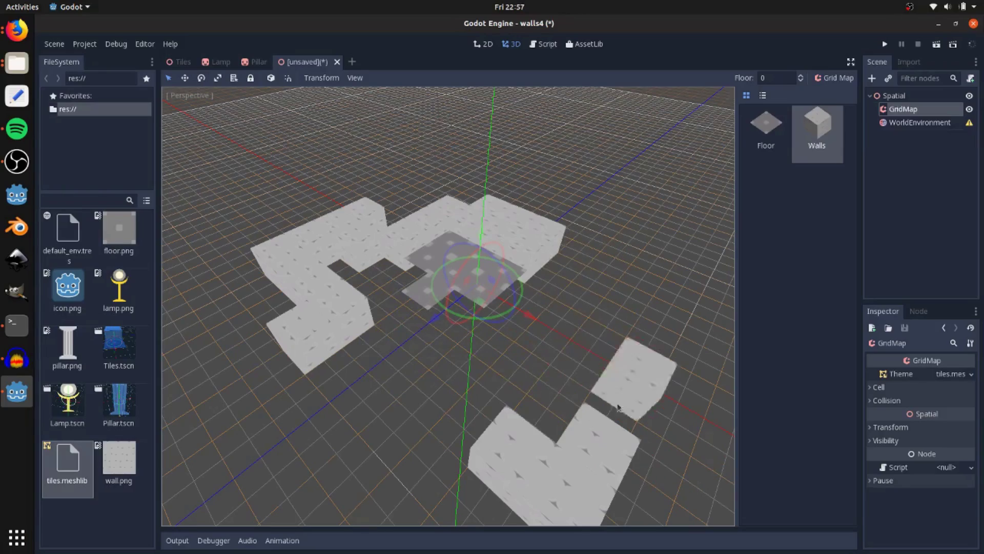
middle_drag(589, 384, 564, 292)
middle_drag(392, 307, 549, 292)
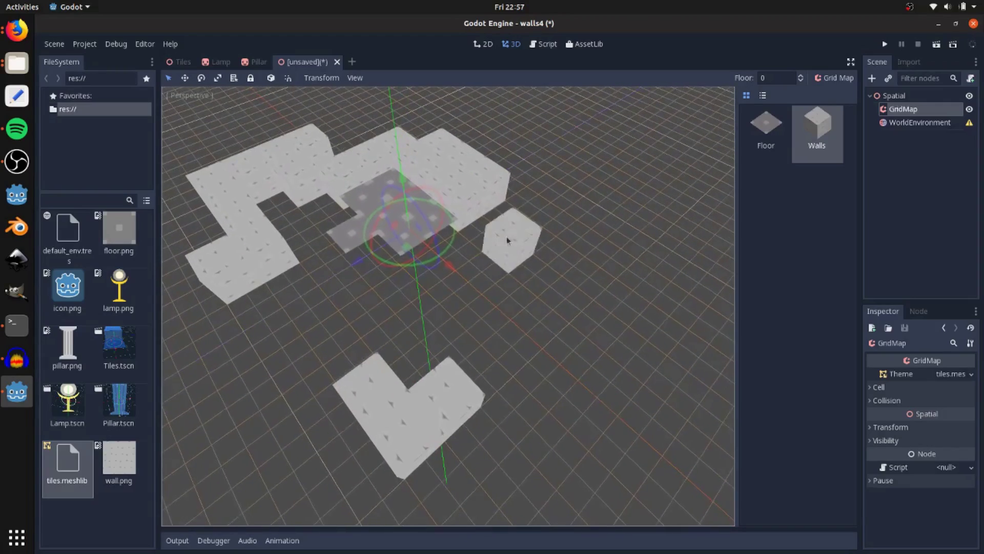
Step: Fill the open area between the walls with Floor tiles
click(762, 139)
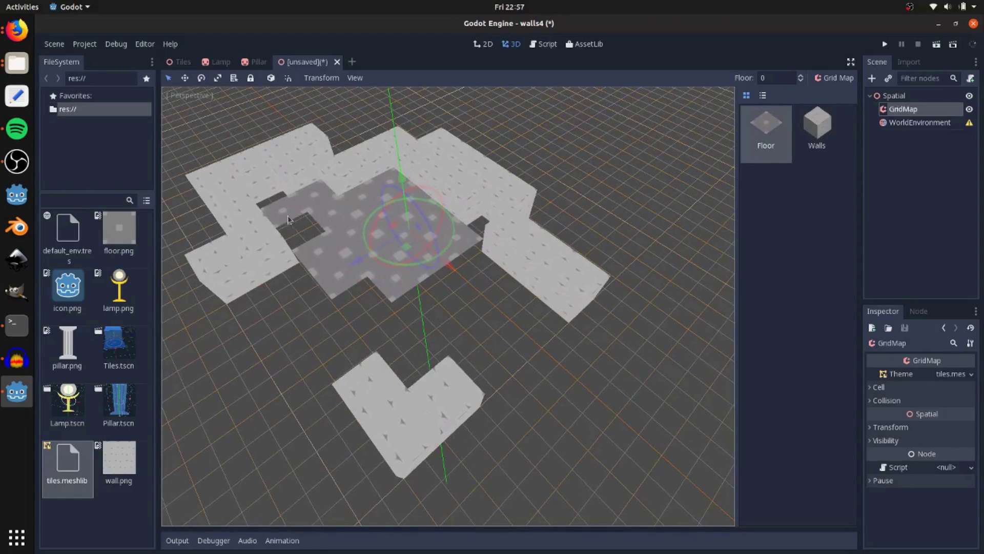
drag(371, 334, 358, 311)
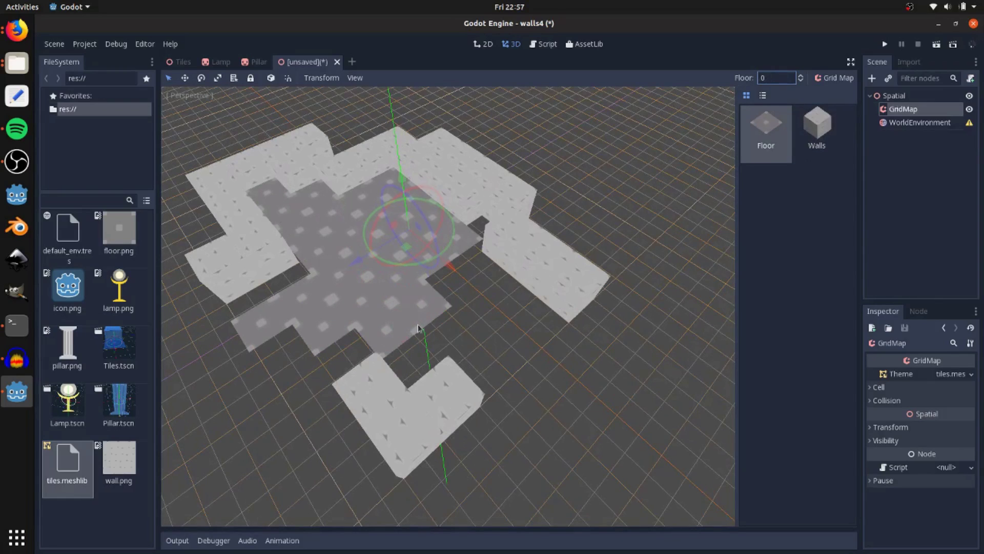
middle_drag(417, 328, 466, 313)
Step: Paint more Walls tiles around the enlarged floor, then set the GridMap floor level to 1 for wall placement
click(814, 138)
middle_drag(553, 272, 524, 304)
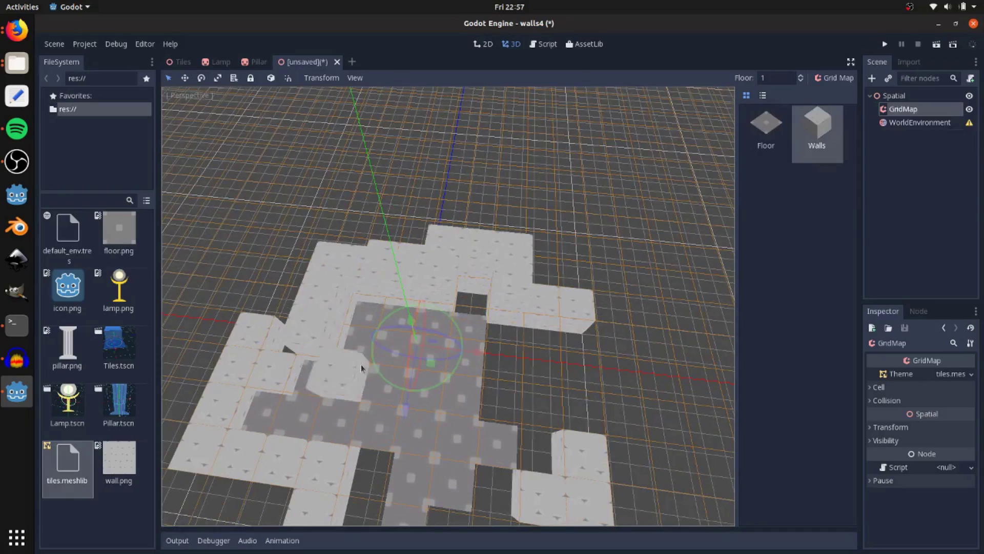
middle_drag(361, 368, 479, 321)
scroll(484, 395, up, 4)
scroll(479, 321, down, 2)
Step: Check the size of the Walls cube mesh in the Tiles scene and return to the unsaved level scene
click(182, 61)
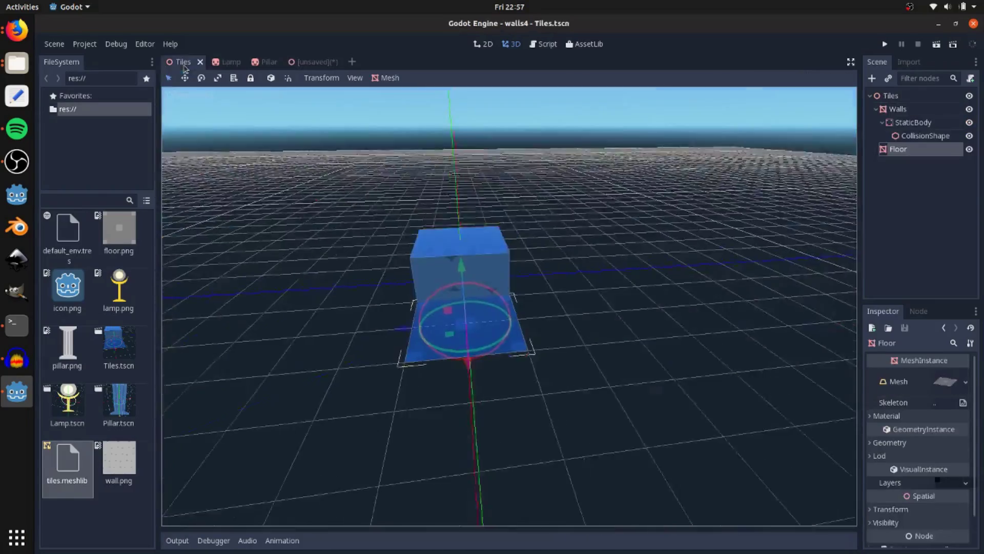
click(892, 109)
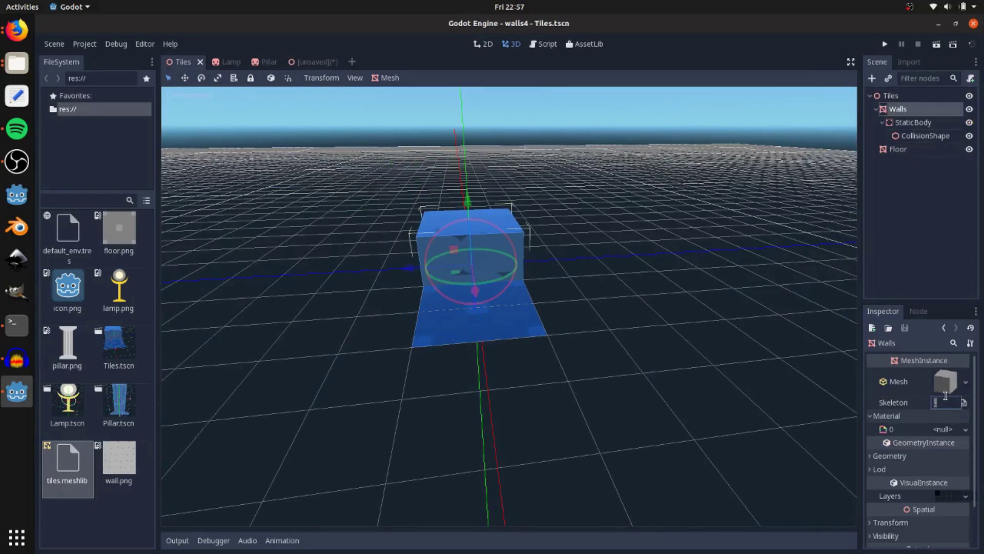
click(946, 382)
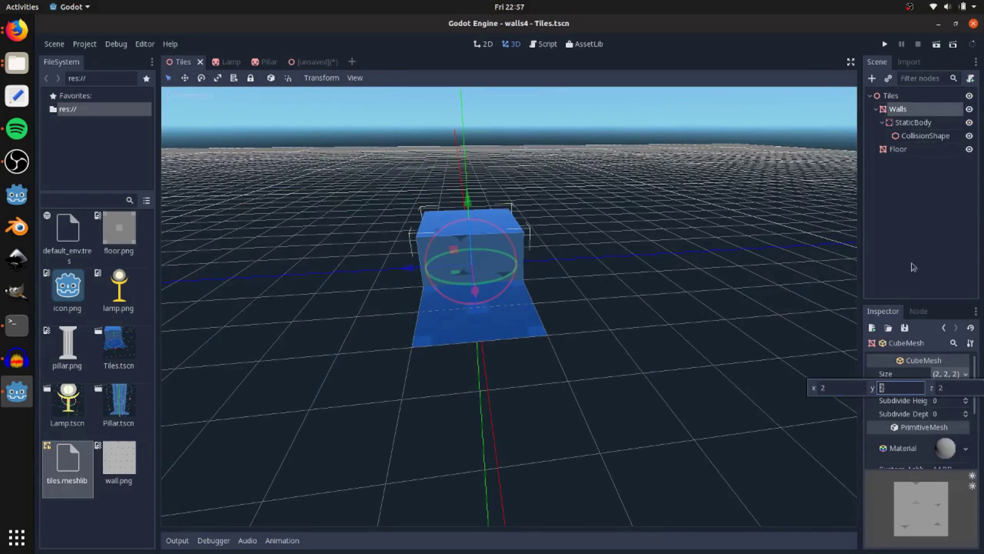
click(312, 62)
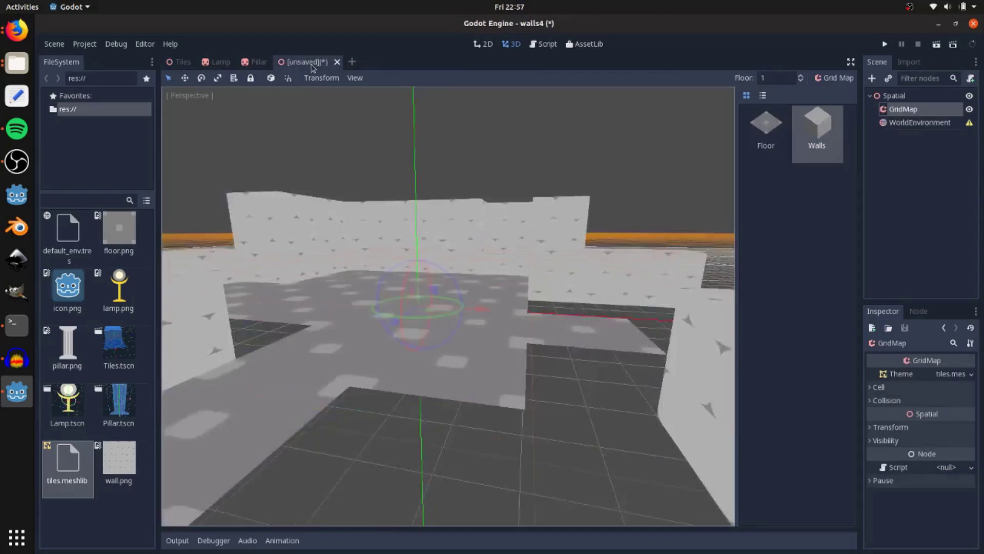
Step: Instance Lamp.tscn under the Spatial root and raise the lamp so it stands on the level's floor
middle_drag(463, 264, 463, 321)
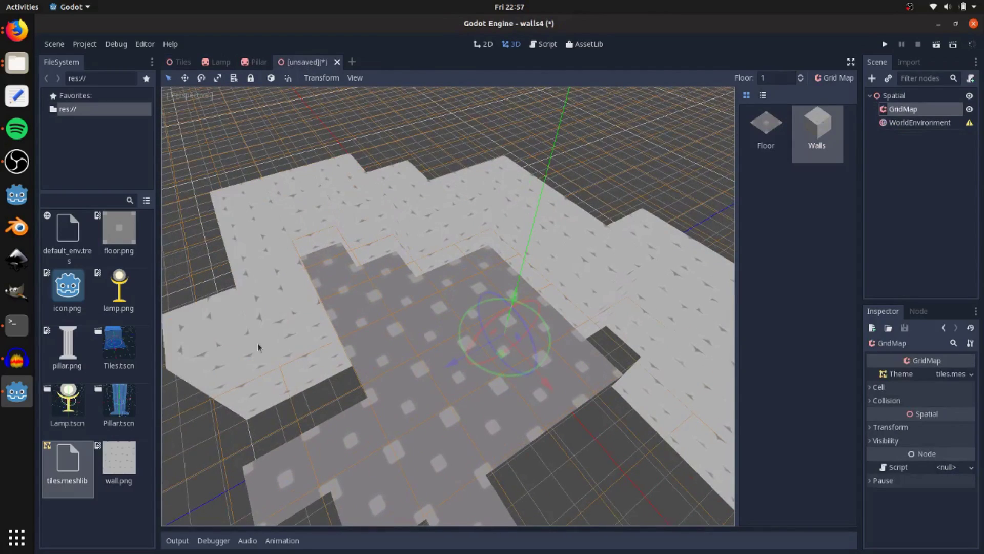
middle_drag(328, 382, 632, 353)
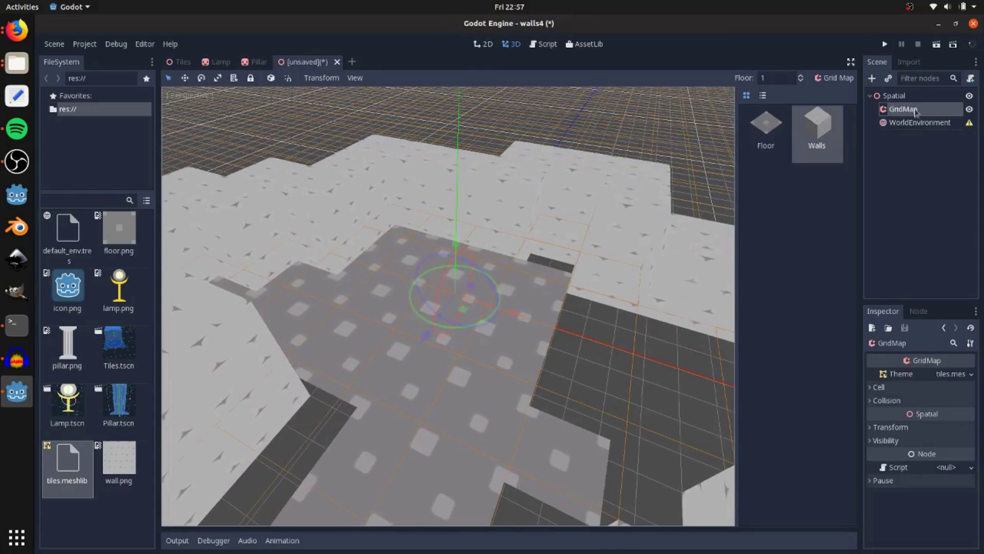
click(895, 96)
click(889, 78)
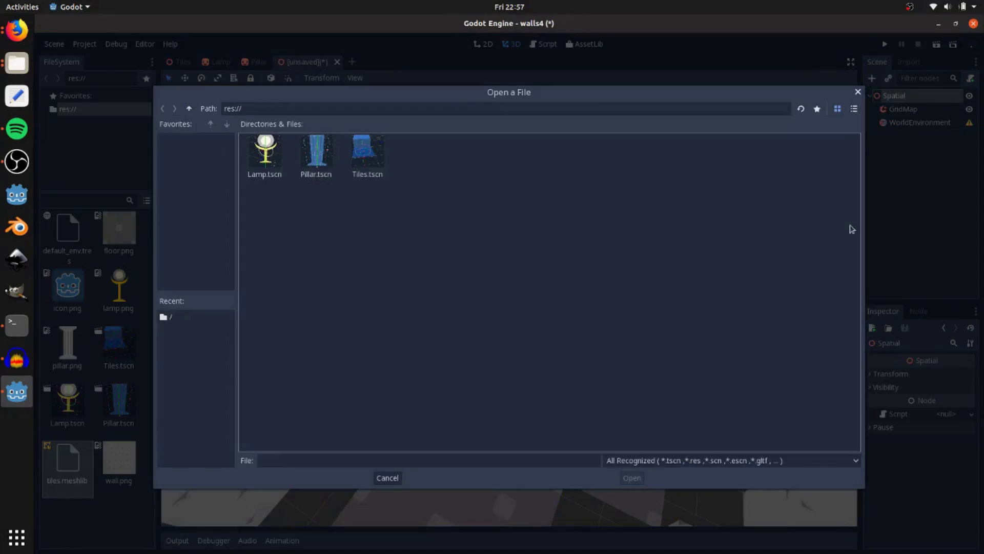
double_click(271, 158)
drag(515, 242, 520, 198)
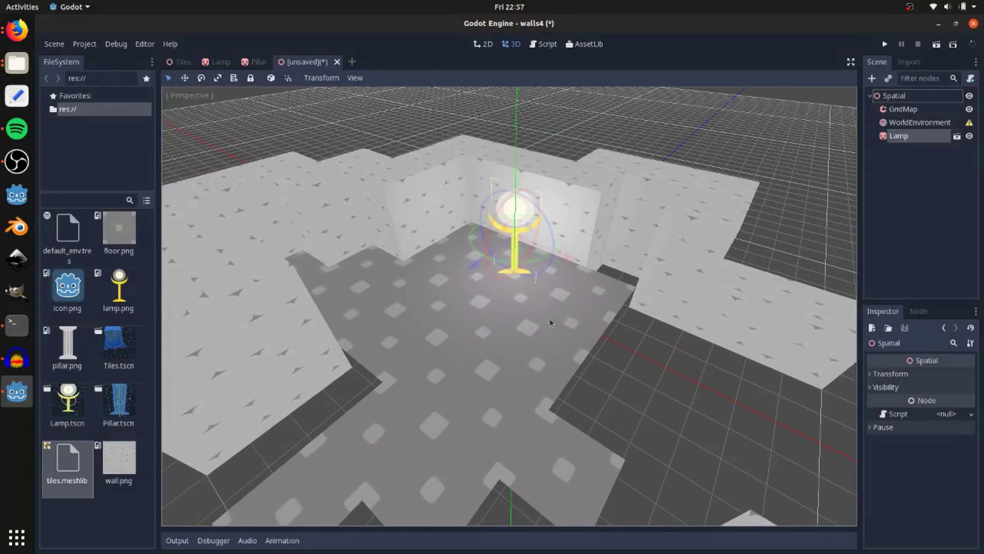
Step: Move the lamp across the floor to a spot beside the walls on the far side of the room
middle_drag(550, 322, 493, 328)
scroll(519, 329, up, 5)
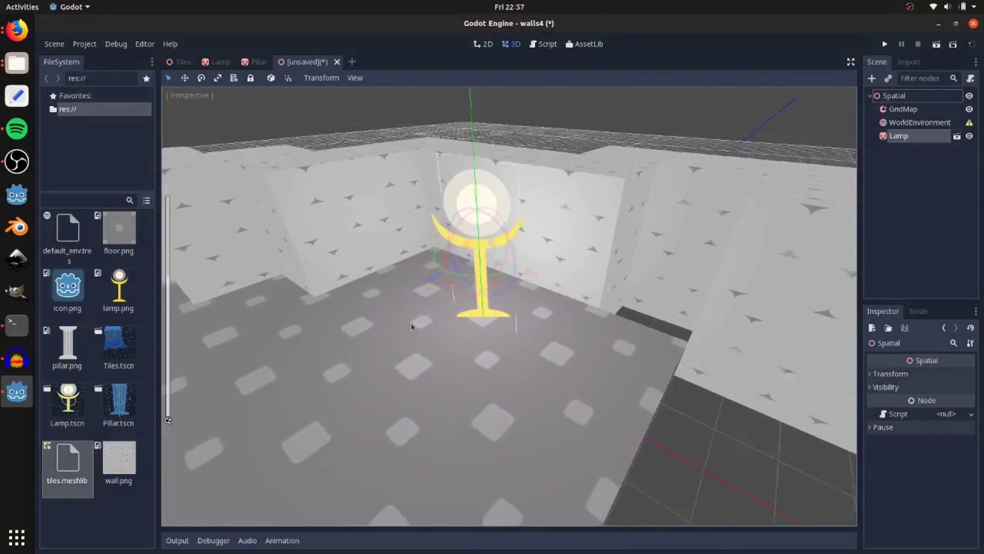
middle_drag(411, 327, 496, 279)
drag(489, 280, 268, 324)
scroll(380, 365, down, 6)
middle_drag(381, 365, 365, 335)
Step: Duplicate the lamp and move the copy across the floor to the opposite side of the room
key(ctrl+d)
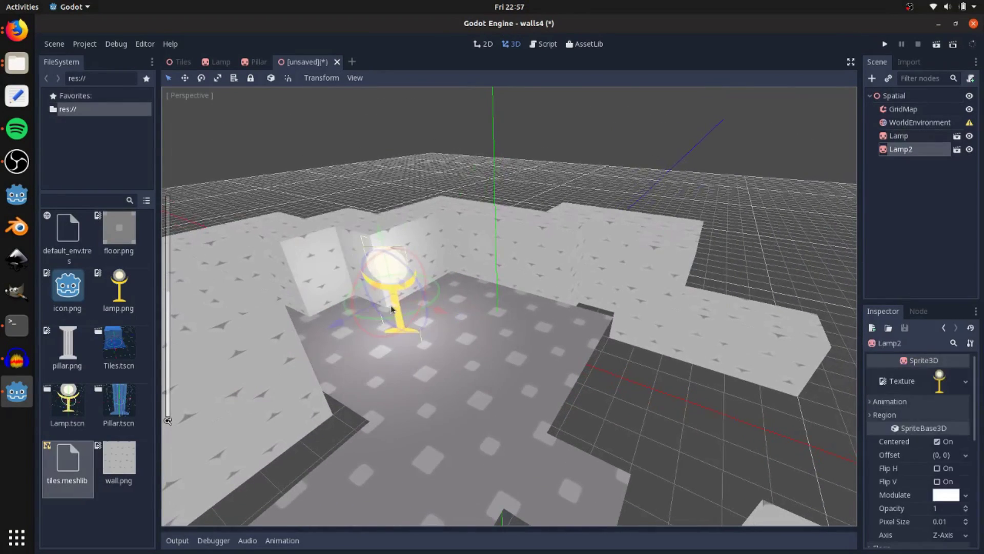
drag(392, 307, 561, 309)
middle_drag(575, 339, 549, 353)
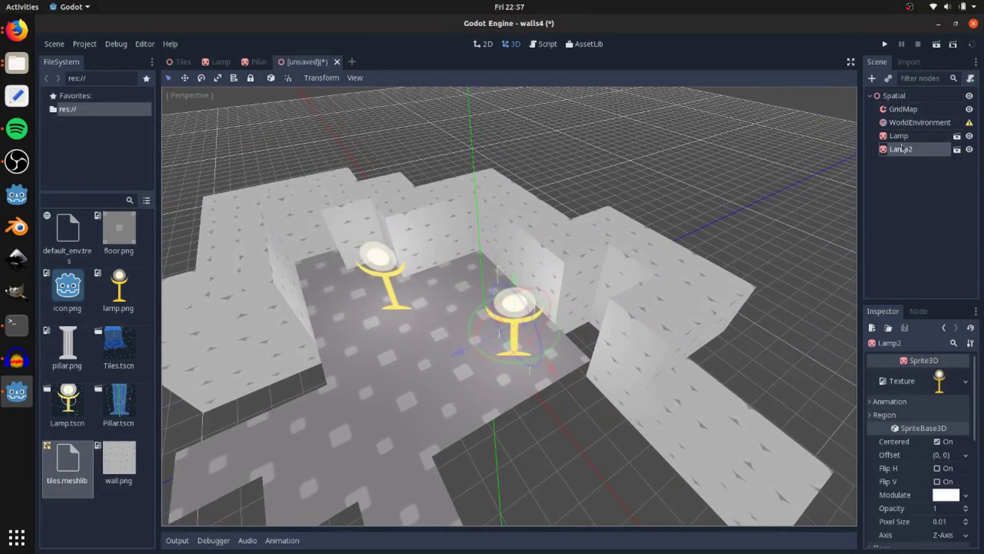
Step: Instance Pillar.tscn under the Spatial root and raise the pillar about 2.9 units above the floor origin
click(894, 95)
click(888, 78)
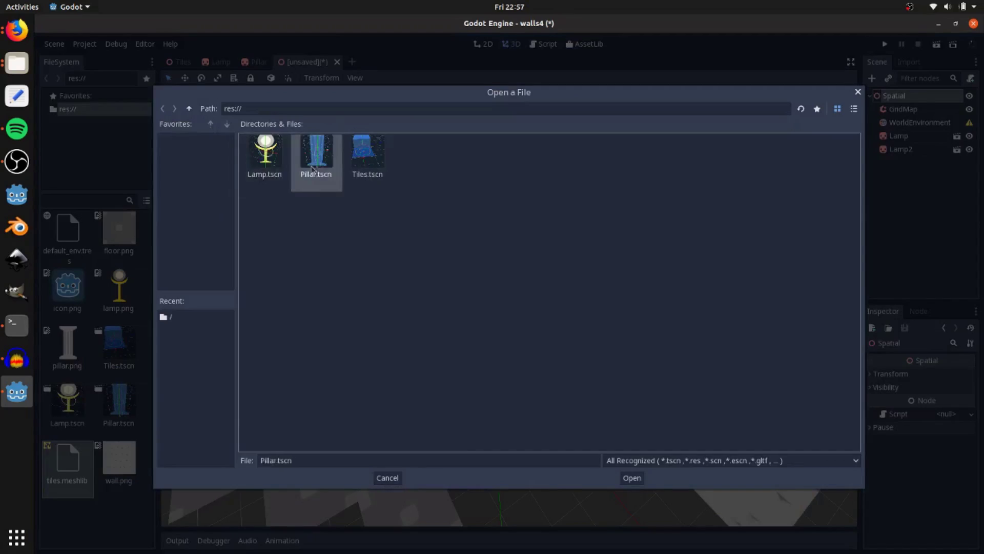
double_click(313, 169)
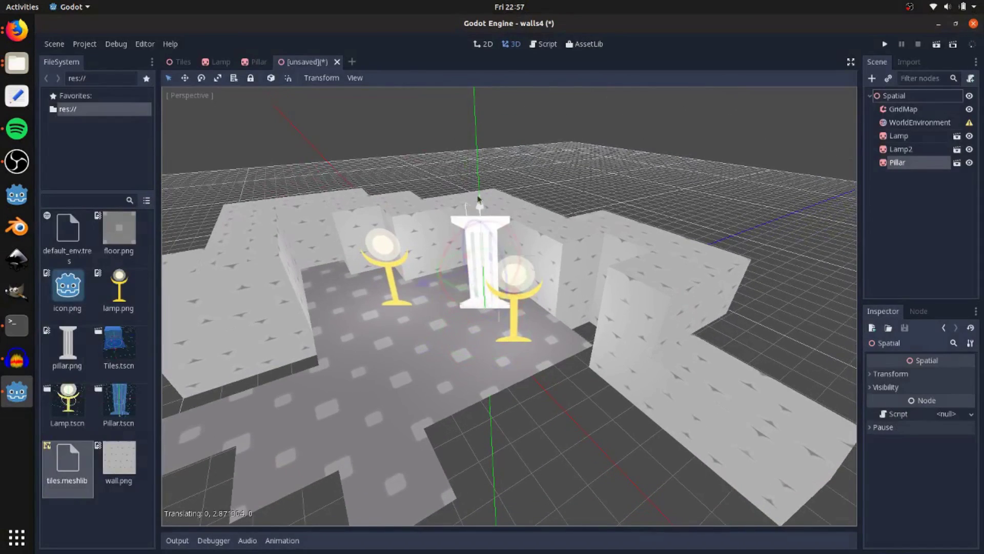
middle_drag(490, 288, 439, 290)
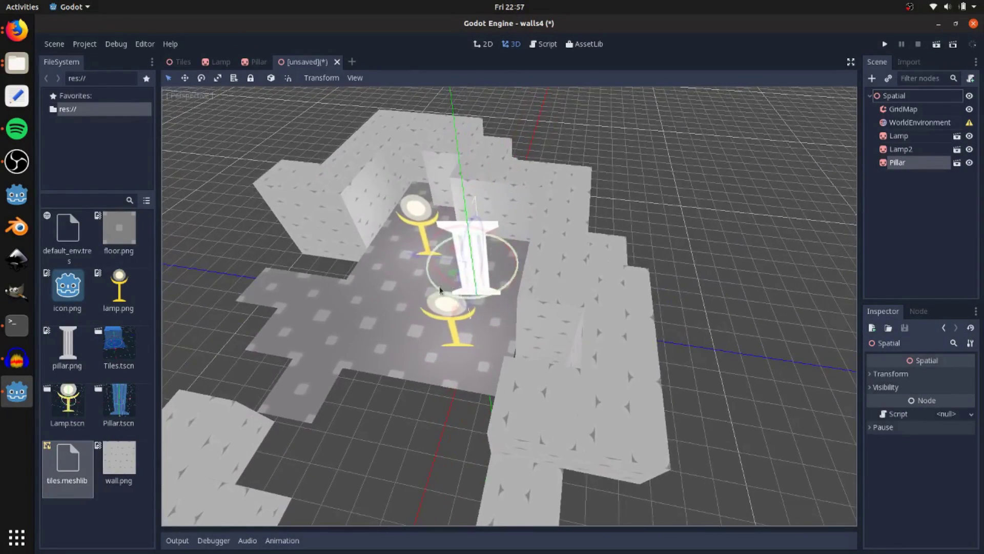
Step: Move the pillar to the open front part of the floor and lower it about 0.33 units to stand on the tiles
drag(287, 307, 276, 317)
scroll(335, 369, down, 3)
middle_drag(335, 377, 385, 338)
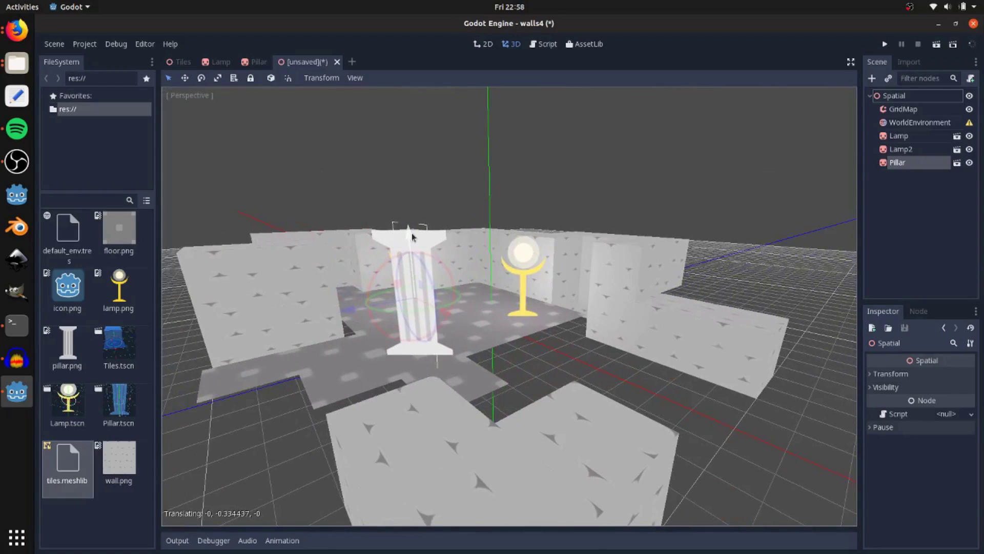
drag(413, 237, 413, 238)
middle_drag(381, 336, 425, 341)
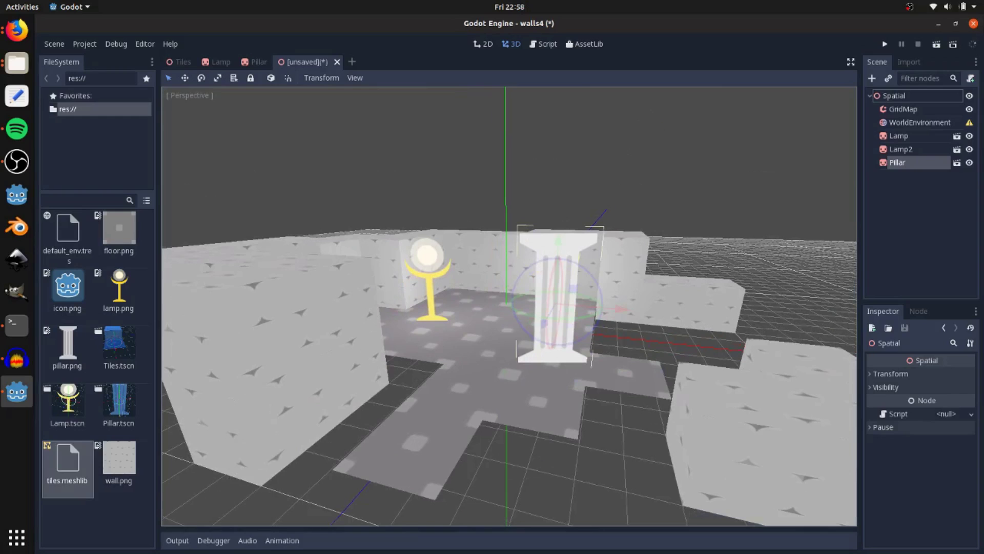